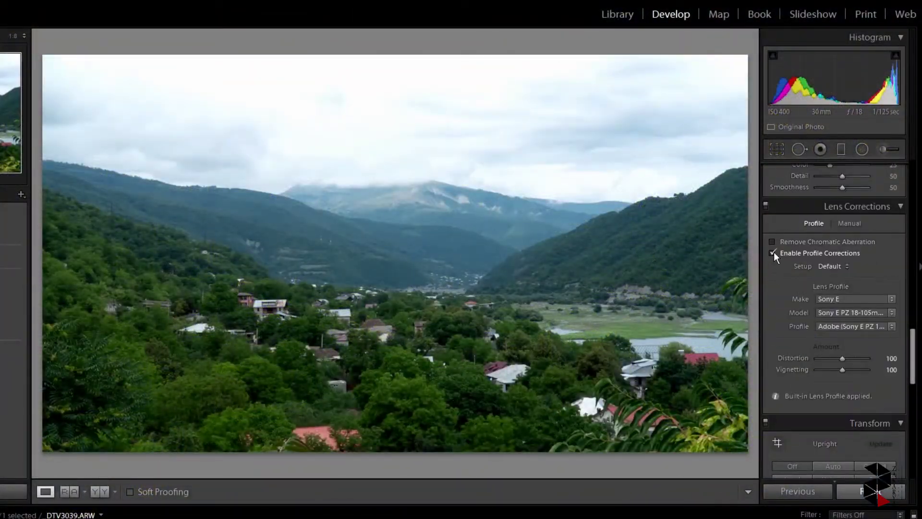
Disable lens profile corrections on the DTV3039.ARW photo and return the panel to Basic
{"action": "left_click", "coordinate": [772, 252]}
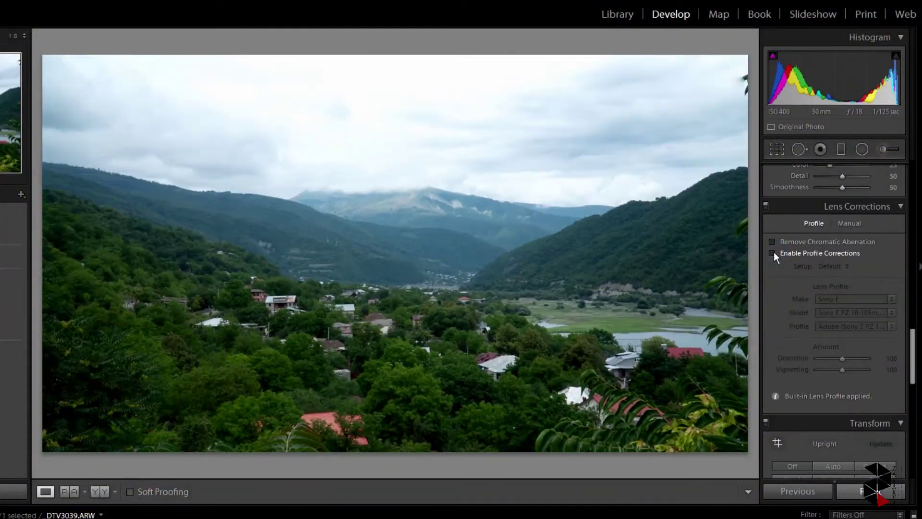
{"action": "scroll", "coordinate": [795, 336], "scroll_direction": "down", "scroll_amount": 5}
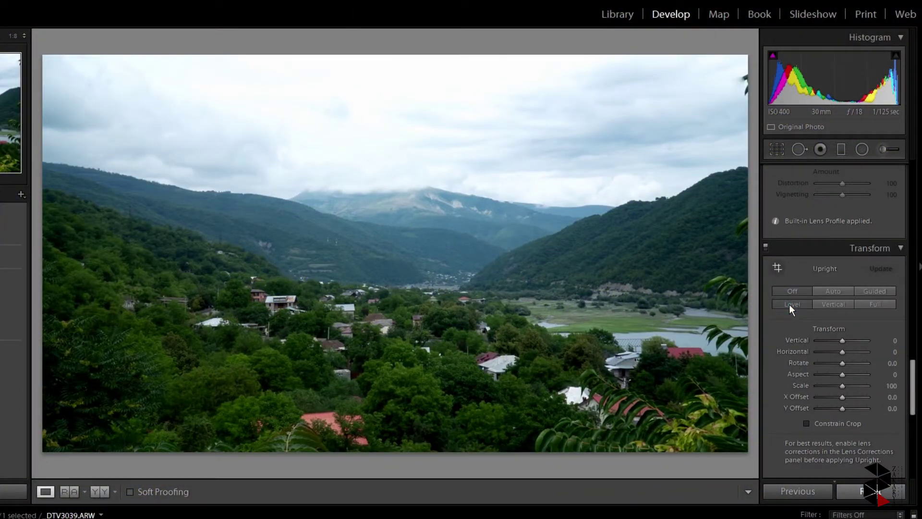
{"action": "scroll", "coordinate": [807, 221], "scroll_direction": "up", "scroll_amount": 7}
{"action": "scroll", "coordinate": [811, 211], "scroll_direction": "up", "scroll_amount": 3}
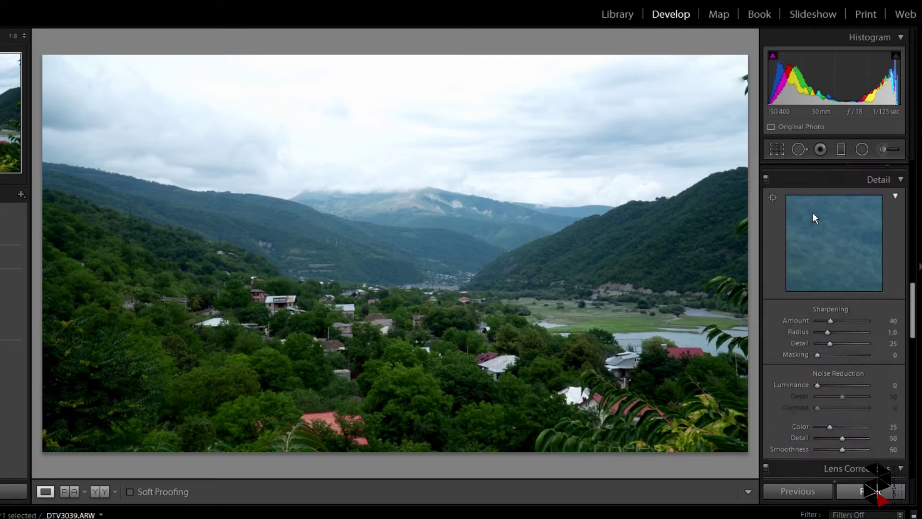
{"action": "scroll", "coordinate": [816, 230], "scroll_direction": "up", "scroll_amount": 7}
{"action": "scroll", "coordinate": [818, 235], "scroll_direction": "up", "scroll_amount": 6}
{"action": "scroll", "coordinate": [818, 226], "scroll_direction": "up", "scroll_amount": 3}
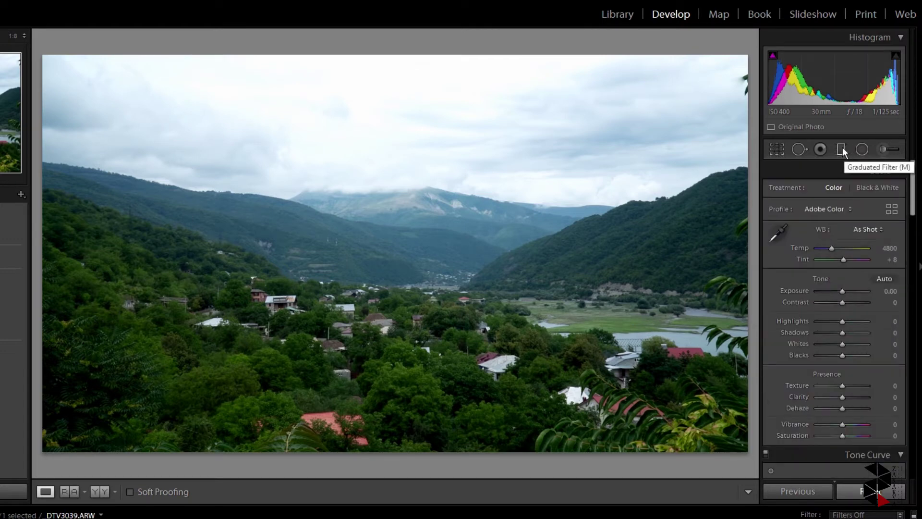
Draw a graduated filter from the top of the sky down to the valley
{"action": "left_click", "coordinate": [842, 149]}
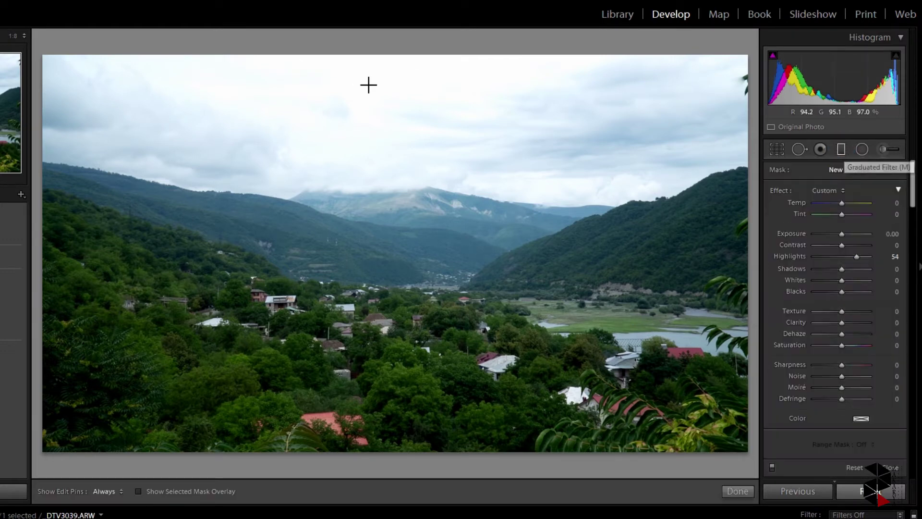
{"action": "left_click_drag", "start_coordinate": [369, 104], "coordinate": [371, 263]}
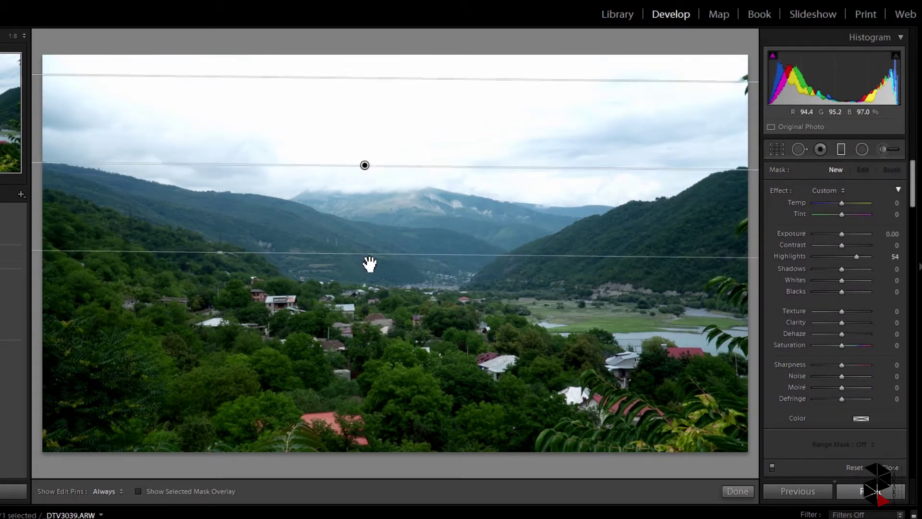
{"action": "left_click", "coordinate": [858, 257]}
Give the sky filter Clarity 46, Texture 17, Dehaze 9, Highlights -13 and Blacks -9
{"action": "double_click", "coordinate": [858, 256]}
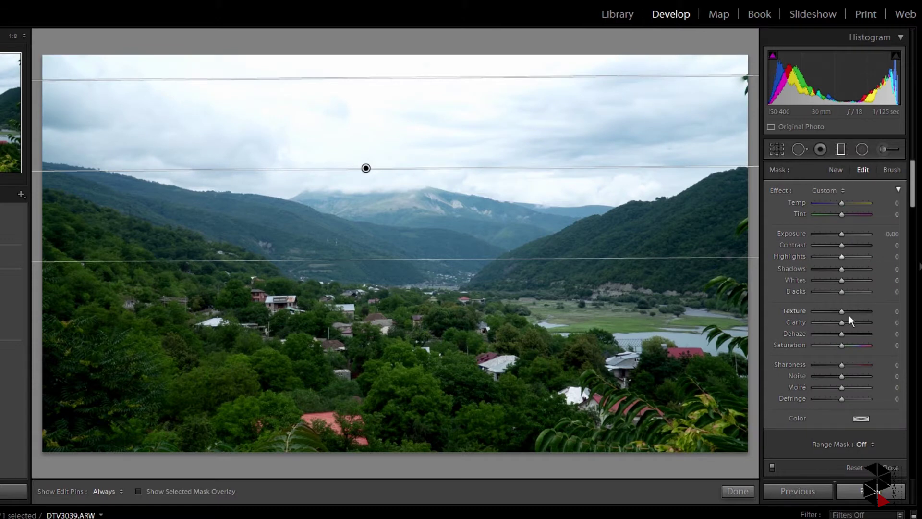
{"action": "left_click_drag", "start_coordinate": [842, 322], "coordinate": [858, 324]}
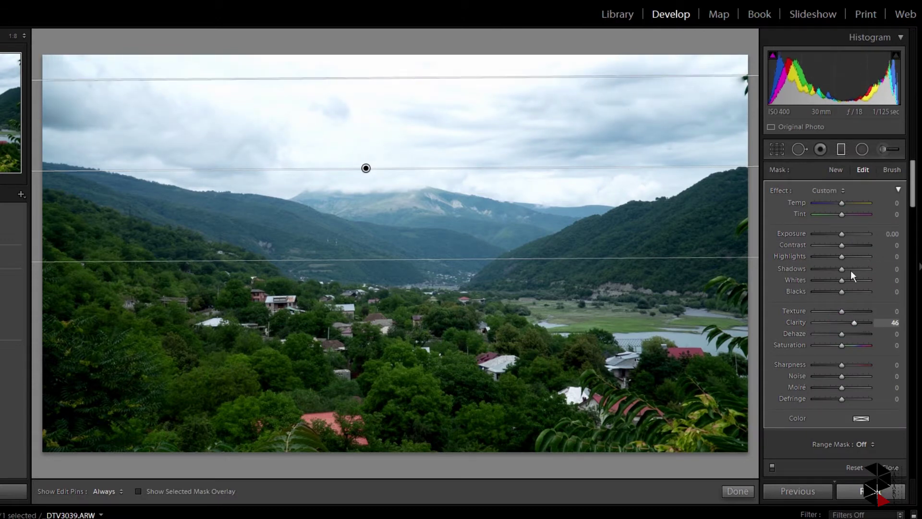
{"action": "left_click_drag", "start_coordinate": [841, 255], "coordinate": [837, 256]}
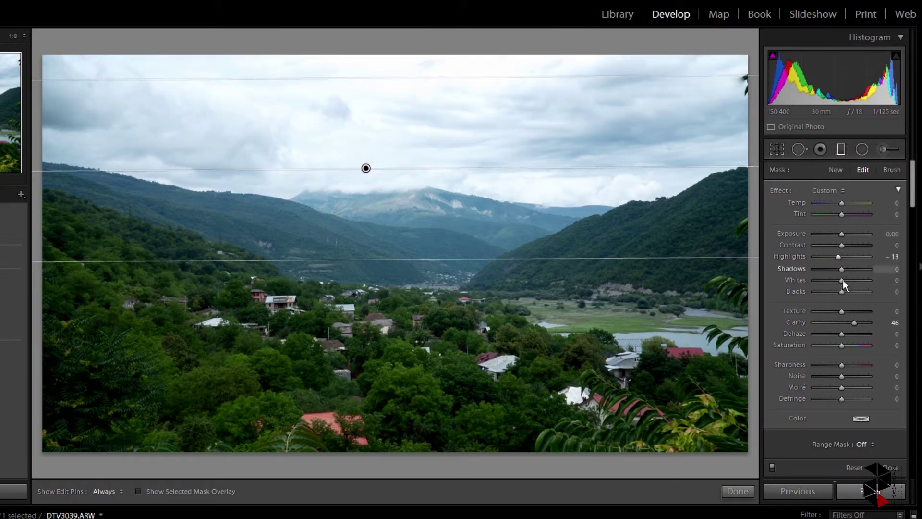
{"action": "left_click_drag", "start_coordinate": [840, 292], "coordinate": [839, 292]}
{"action": "left_click_drag", "start_coordinate": [844, 332], "coordinate": [846, 310]}
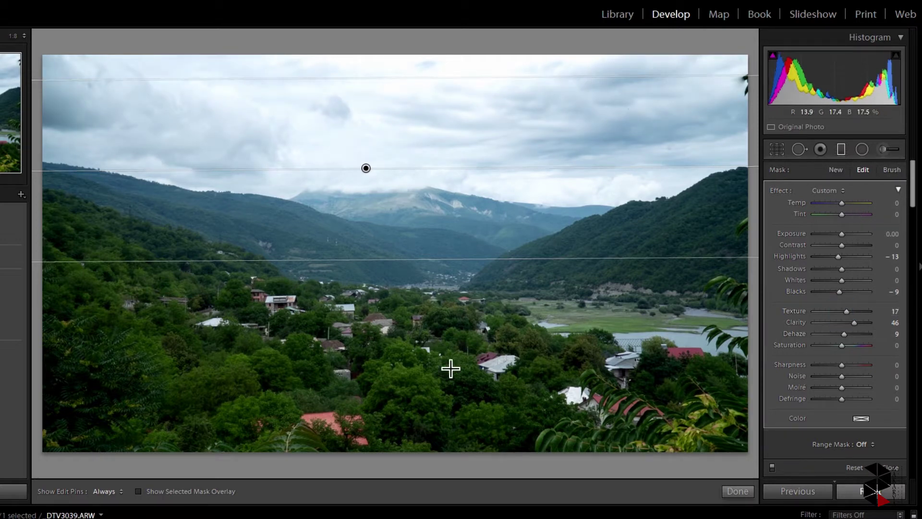
{"action": "left_click", "coordinate": [139, 491]}
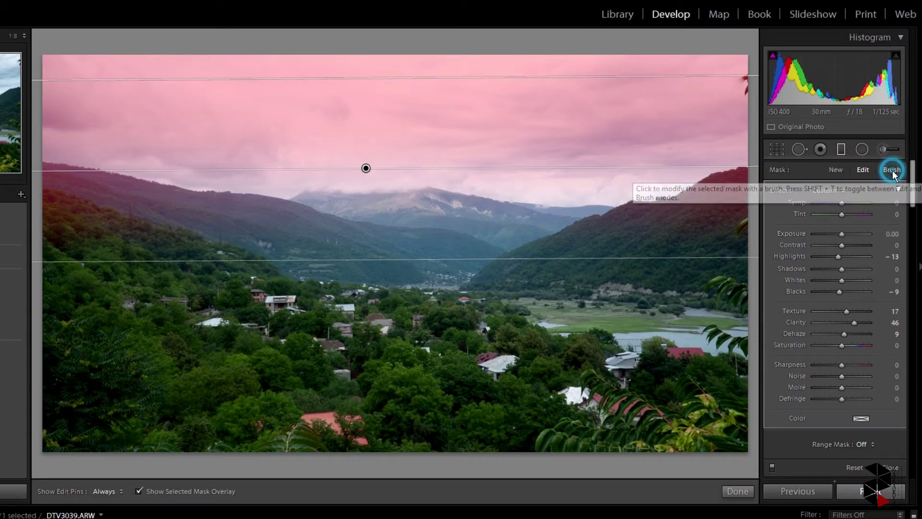
Erase the sky filter's mask from the right ridge, central mountain and left hillside
{"action": "left_click", "coordinate": [892, 171]}
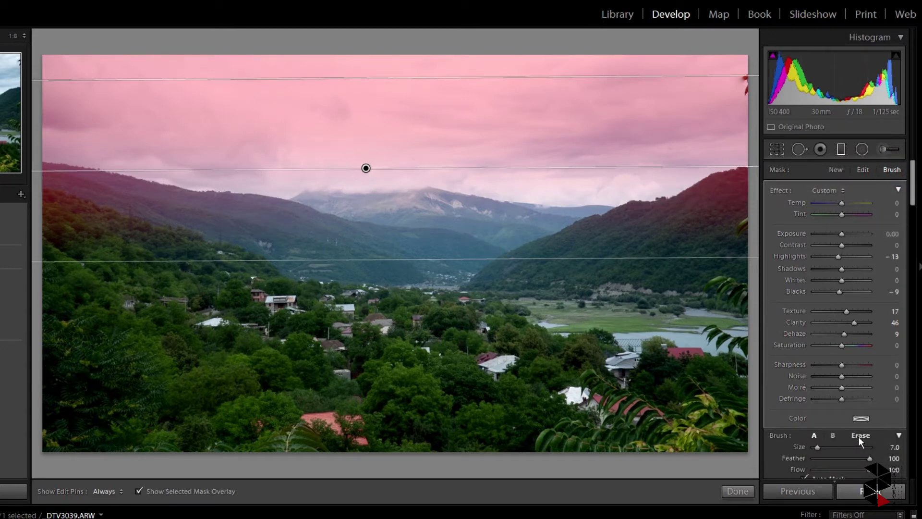
{"action": "left_click", "coordinate": [858, 436]}
{"action": "key", "text": "h"}
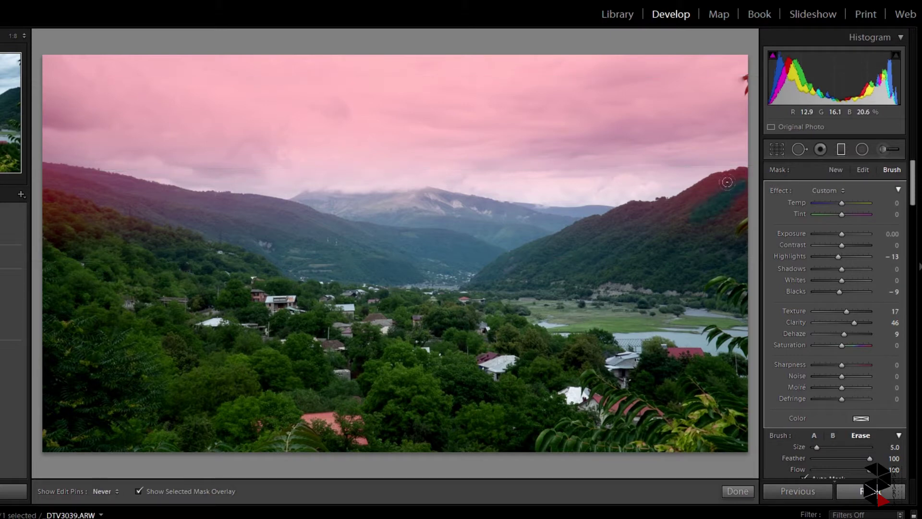
{"action": "left_click_drag", "start_coordinate": [664, 206], "coordinate": [707, 208]}
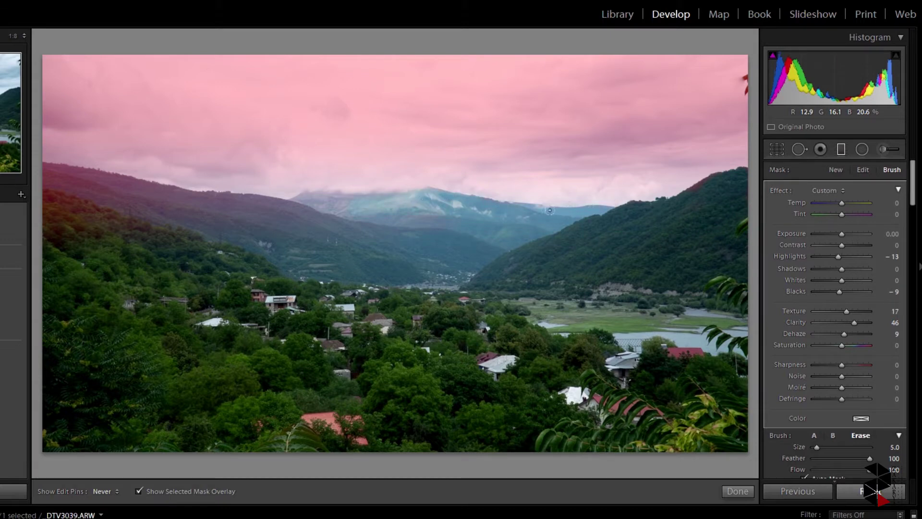
{"action": "left_click_drag", "start_coordinate": [313, 196], "coordinate": [358, 196]}
{"action": "left_click_drag", "start_coordinate": [74, 176], "coordinate": [42, 183]}
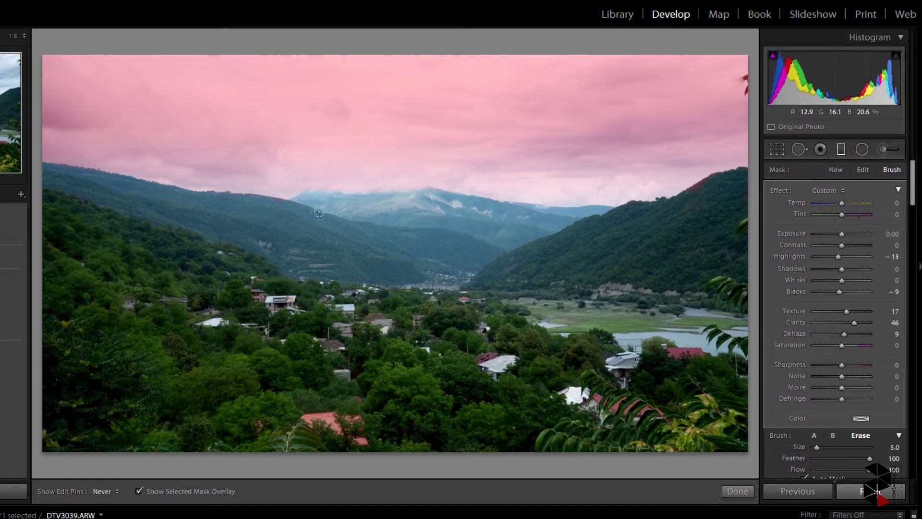
{"action": "key", "text": "h"}
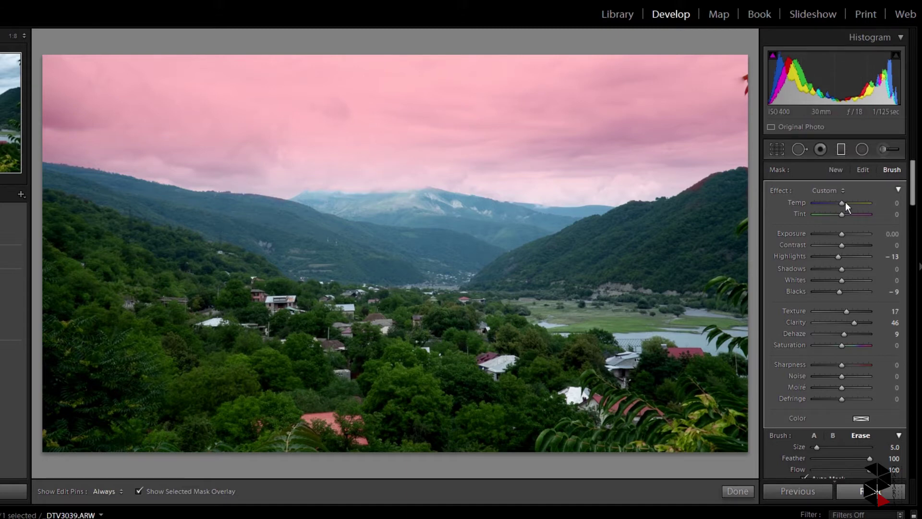
Warm the sky filter to Temp 17 and Tint 11 and finish the filter
{"action": "left_click", "coordinate": [843, 202]}
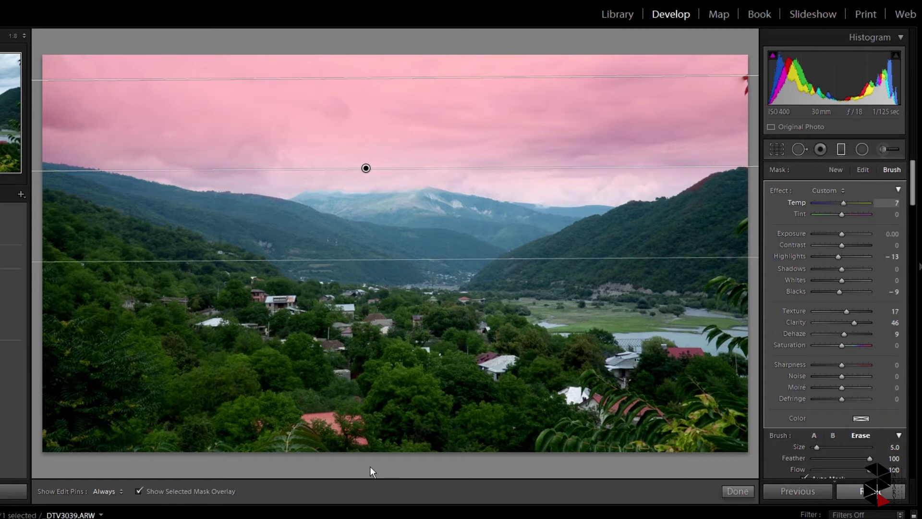
{"action": "left_click", "coordinate": [139, 491]}
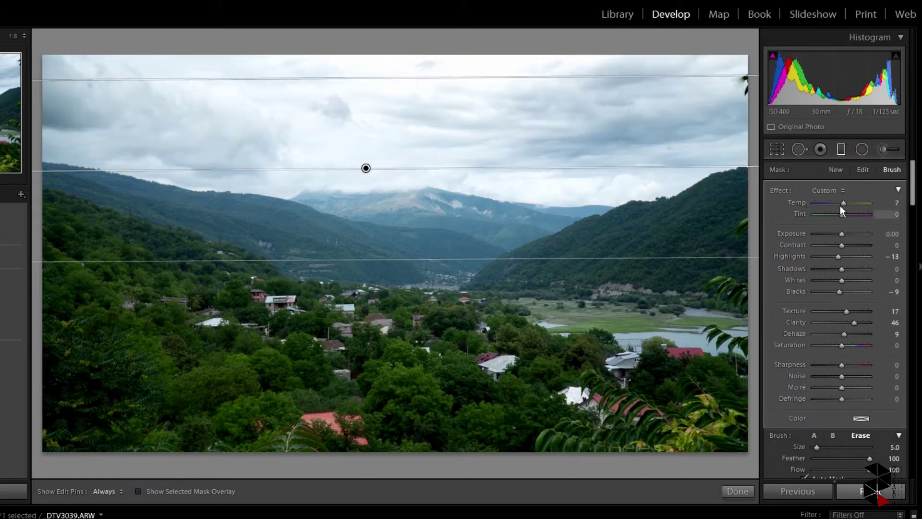
{"action": "left_click_drag", "start_coordinate": [843, 203], "coordinate": [845, 203]}
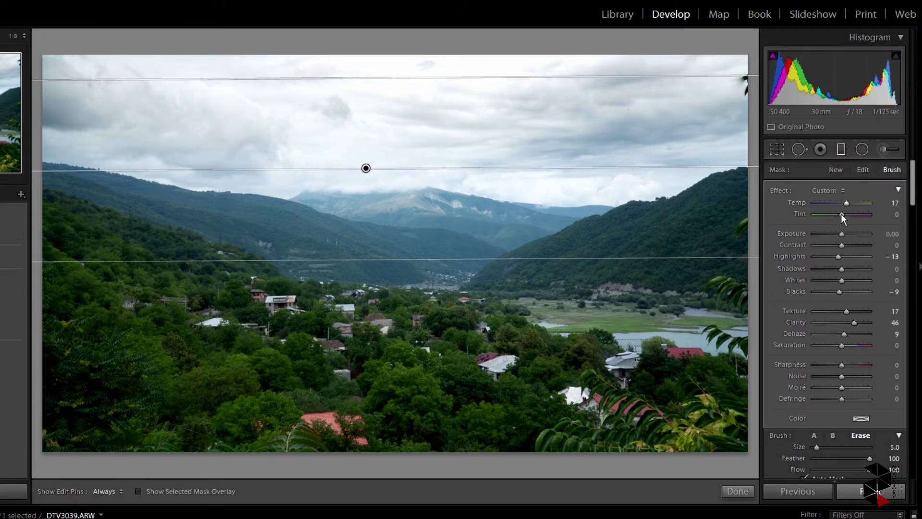
{"action": "left_click_drag", "start_coordinate": [843, 215], "coordinate": [845, 214]}
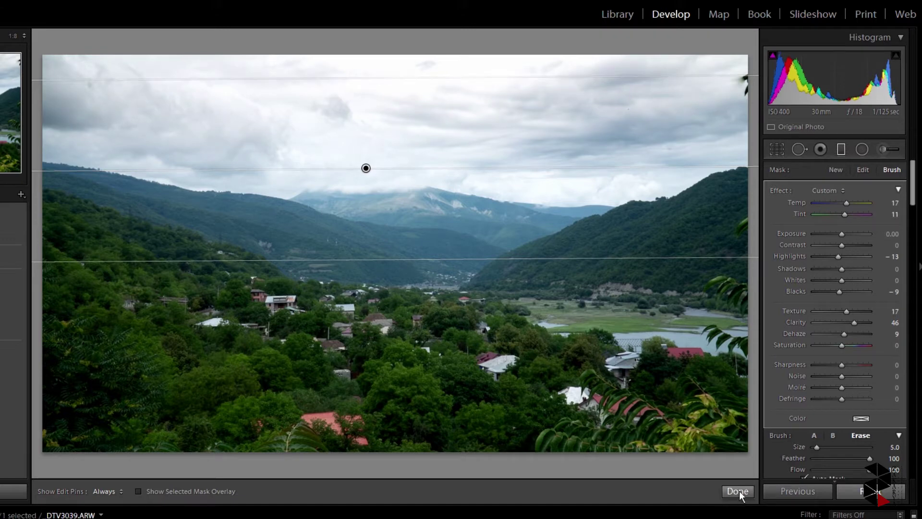
{"action": "left_click", "coordinate": [835, 169]}
{"action": "left_click", "coordinate": [841, 150]}
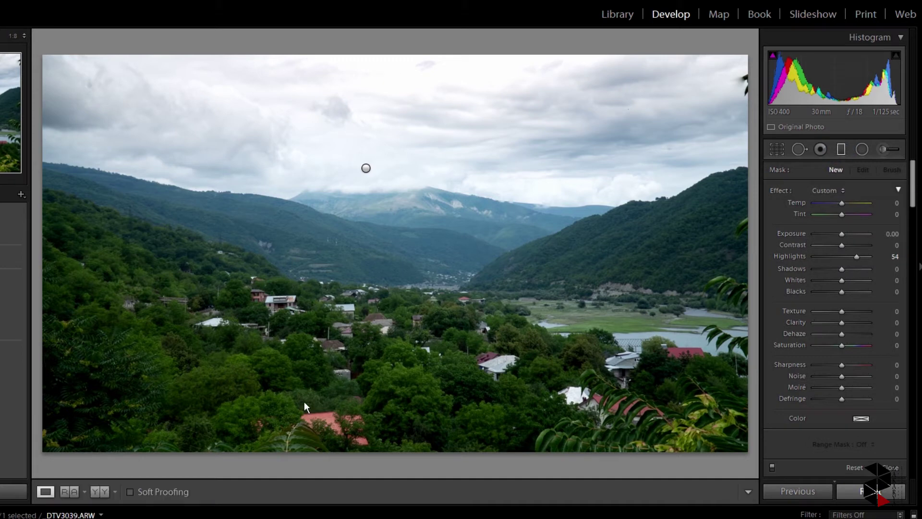
Draw a second graduated filter across the village and narrow it over the valley
{"action": "key", "text": "m"}
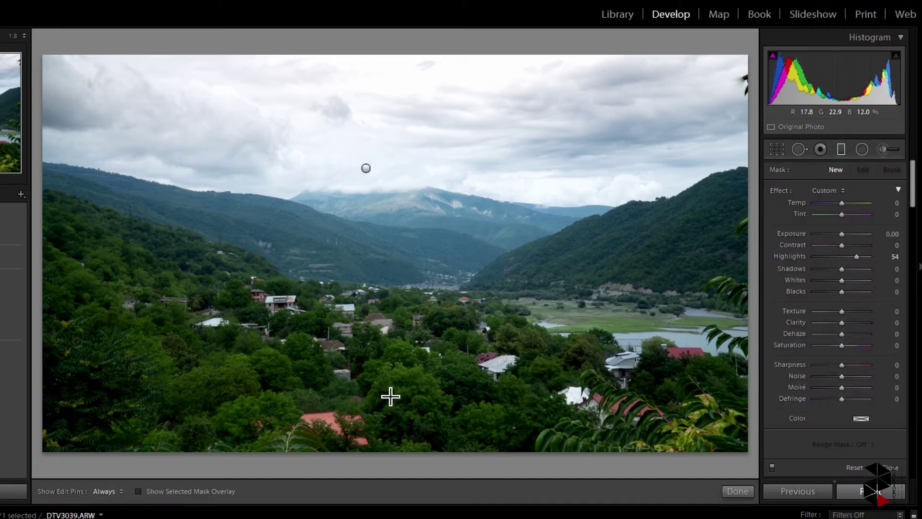
{"action": "mouse_move", "coordinate": [392, 397]}
{"action": "left_mouse_down"}
{"action": "mouse_move", "coordinate": [390, 262]}
{"action": "mouse_move", "coordinate": [412, 276]}
{"action": "mouse_move", "coordinate": [405, 263]}
{"action": "left_mouse_up"}
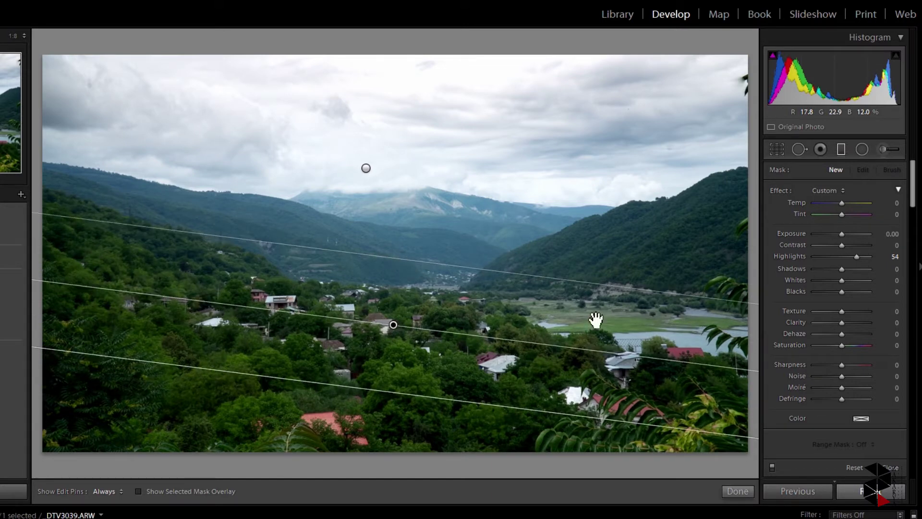
{"action": "left_click", "coordinate": [422, 397]}
{"action": "left_click_drag", "start_coordinate": [422, 396], "coordinate": [439, 333]}
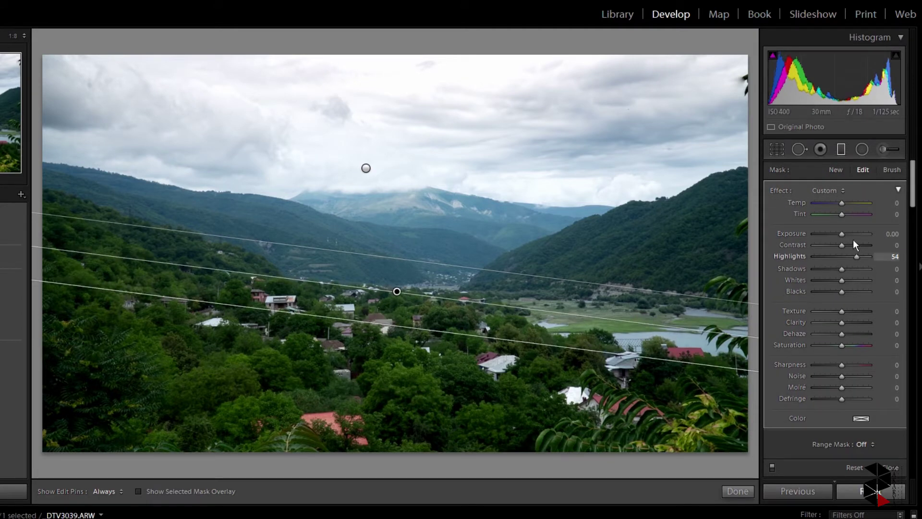
Set the valley filter to Exposure 0.17, Contrast 26, darker blacks, Sharpness 20 and Temp 9
{"action": "left_click_drag", "start_coordinate": [842, 234], "coordinate": [847, 236]}
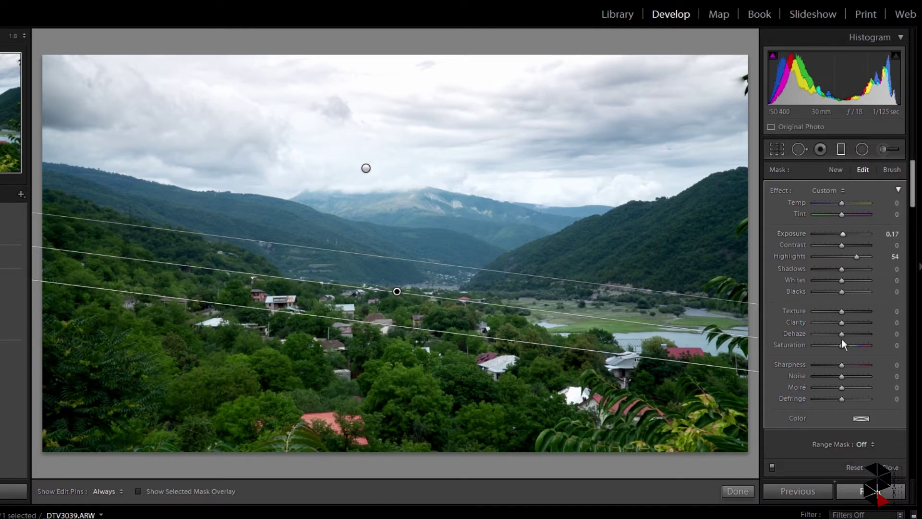
{"action": "left_click_drag", "start_coordinate": [842, 292], "coordinate": [851, 323]}
{"action": "left_click_drag", "start_coordinate": [837, 292], "coordinate": [836, 292]}
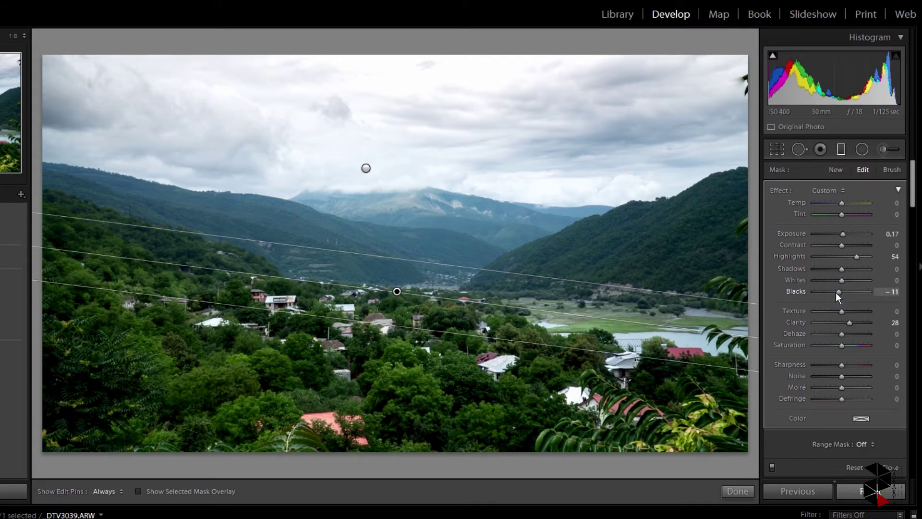
{"action": "mouse_move", "coordinate": [841, 245]}
{"action": "left_mouse_down"}
{"action": "mouse_move", "coordinate": [850, 245]}
{"action": "mouse_move", "coordinate": [849, 268]}
{"action": "left_mouse_up"}
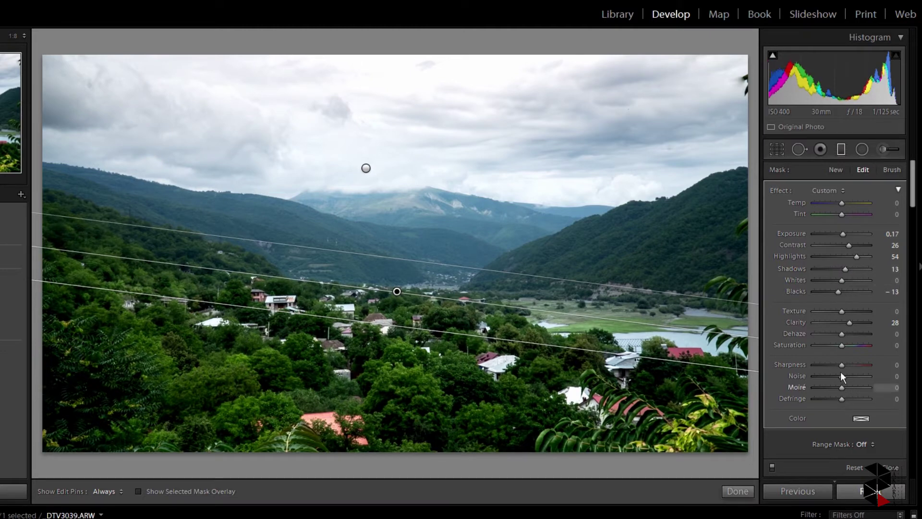
{"action": "left_click_drag", "start_coordinate": [843, 363], "coordinate": [849, 364]}
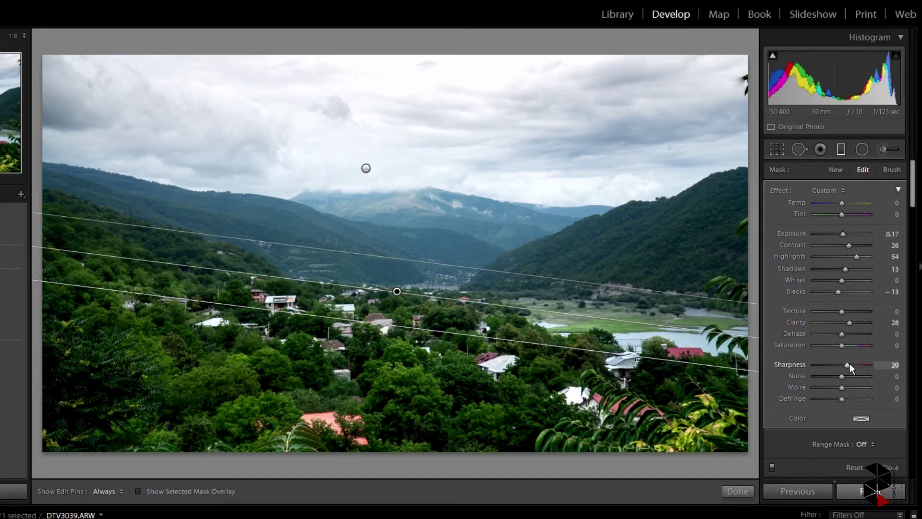
{"action": "left_click", "coordinate": [843, 203]}
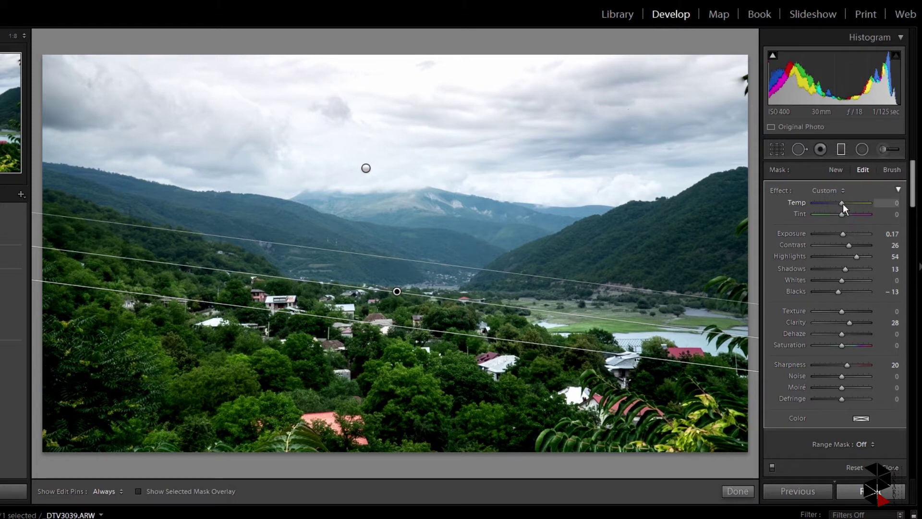
{"action": "left_click", "coordinate": [846, 203]}
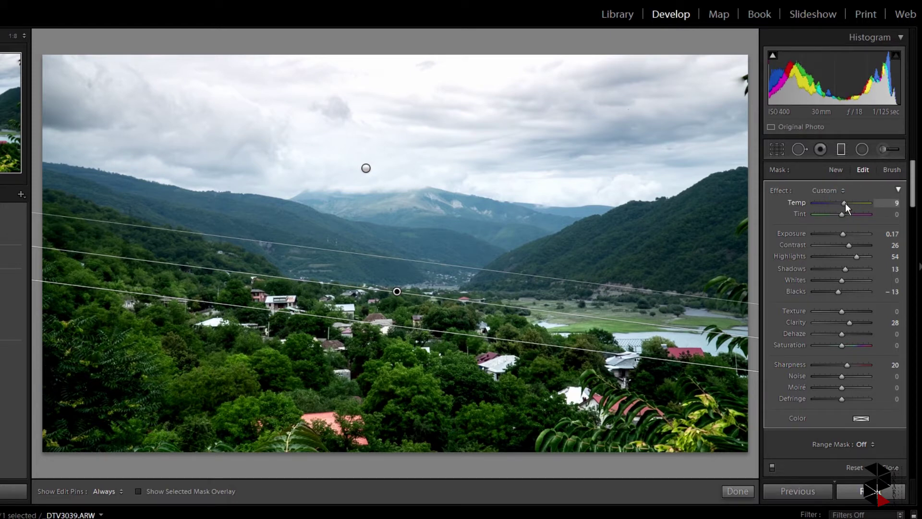
{"action": "left_click", "coordinate": [738, 491]}
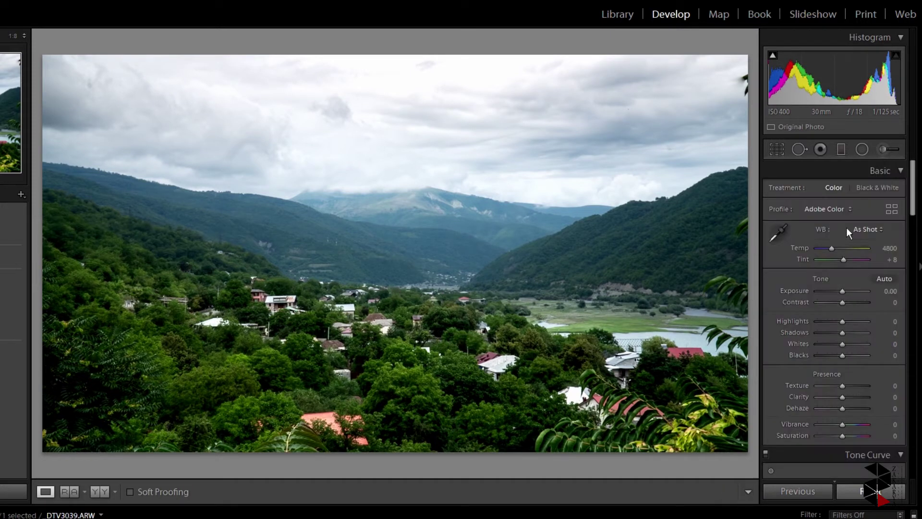
Start an adjustment brush with mask overlay and paint over the right hillside
{"action": "left_click", "coordinate": [882, 149]}
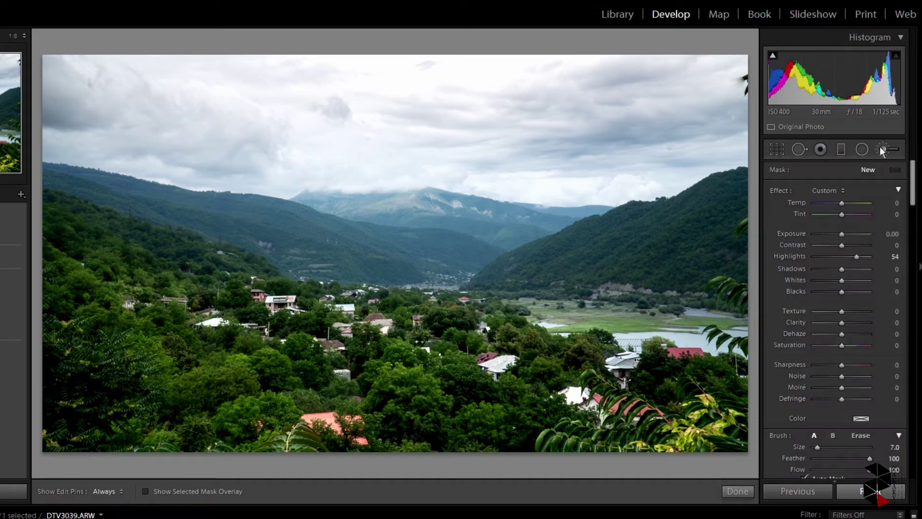
{"action": "left_click", "coordinate": [146, 492]}
{"action": "key", "text": "bracketright"}
{"action": "key", "text": "h"}
{"action": "left_click_drag", "start_coordinate": [725, 194], "coordinate": [558, 252]}
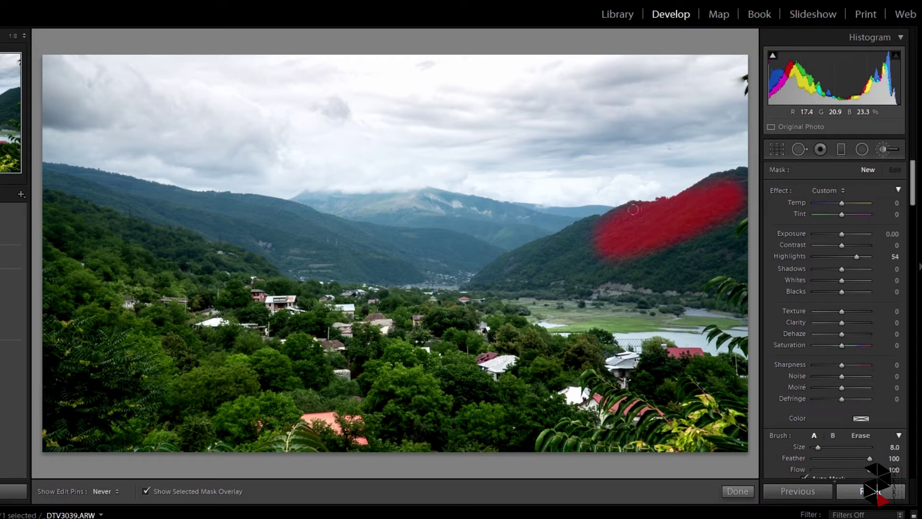
{"action": "left_click_drag", "start_coordinate": [644, 263], "coordinate": [735, 164]}
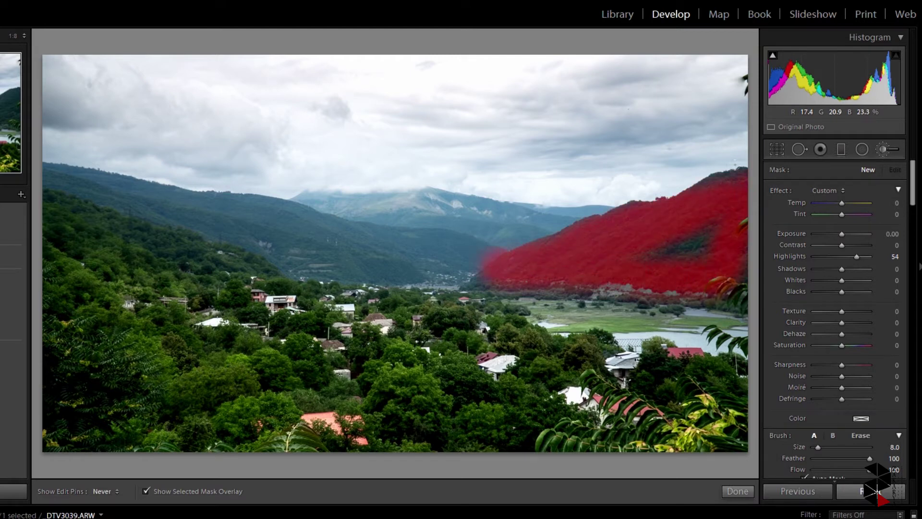
{"action": "left_click_drag", "start_coordinate": [656, 221], "coordinate": [682, 223]}
Extend the brush mask over the left hillside and the central mountain
{"action": "left_click_drag", "start_coordinate": [94, 182], "coordinate": [34, 163]}
{"action": "left_click_drag", "start_coordinate": [199, 182], "coordinate": [314, 210]}
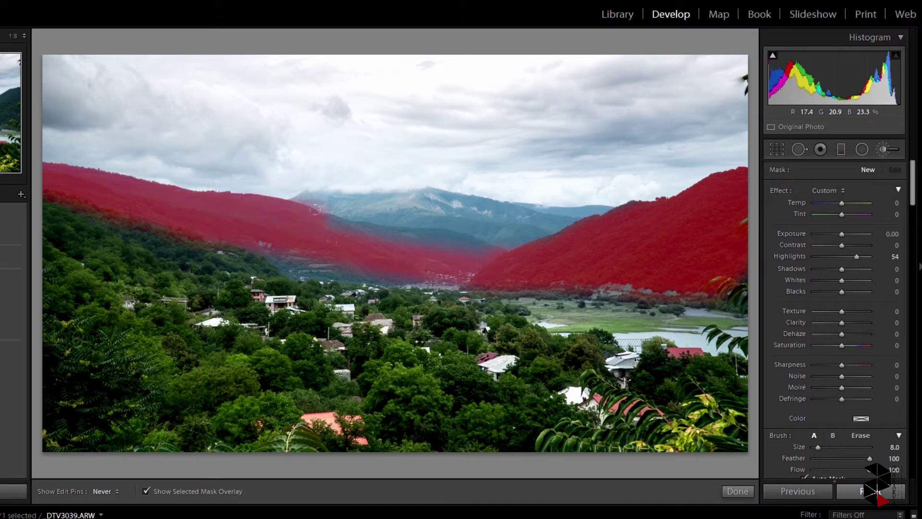
{"action": "mouse_move", "coordinate": [442, 246]}
{"action": "left_mouse_down"}
{"action": "mouse_move", "coordinate": [485, 231]}
{"action": "mouse_move", "coordinate": [365, 201]}
{"action": "mouse_move", "coordinate": [519, 216]}
{"action": "mouse_move", "coordinate": [592, 207]}
{"action": "left_mouse_up"}
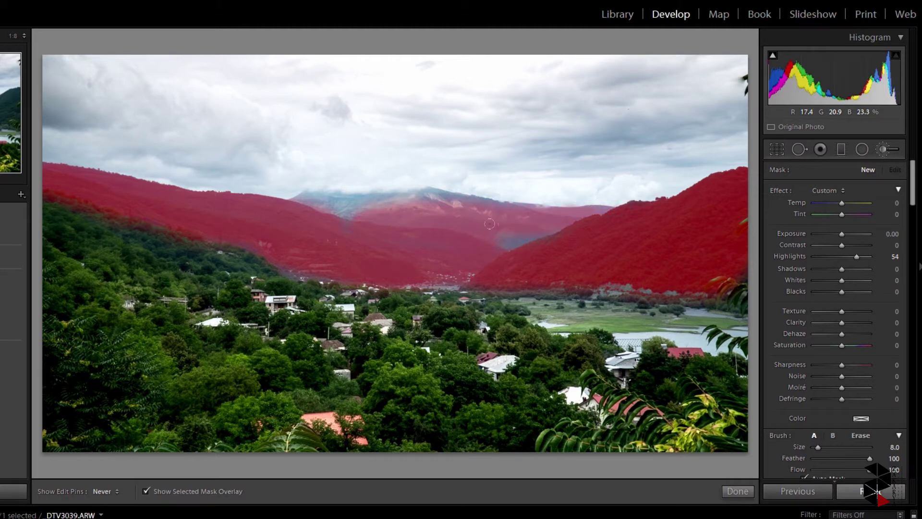
{"action": "left_click_drag", "start_coordinate": [489, 224], "coordinate": [466, 229]}
{"action": "left_click_drag", "start_coordinate": [407, 184], "coordinate": [294, 187]}
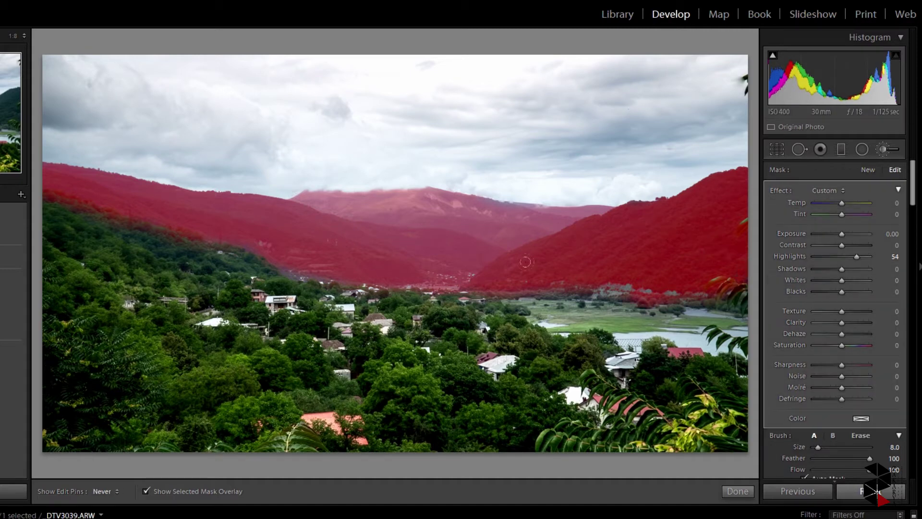
Reset the brush's Highlights, then set Clarity 37, Contrast 15 and Texture 17
{"action": "left_click", "coordinate": [106, 491]}
{"action": "left_click", "coordinate": [145, 491]}
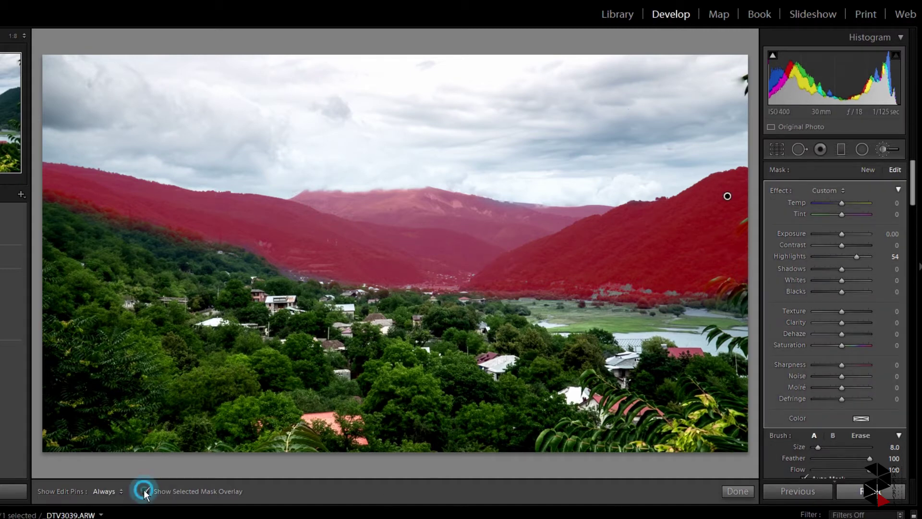
{"action": "double_click", "coordinate": [856, 256]}
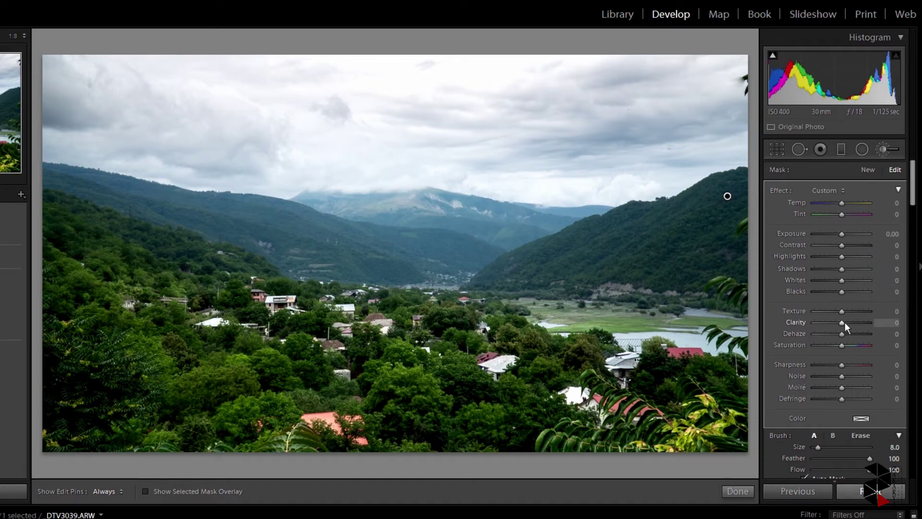
{"action": "left_click_drag", "start_coordinate": [846, 323], "coordinate": [858, 325]}
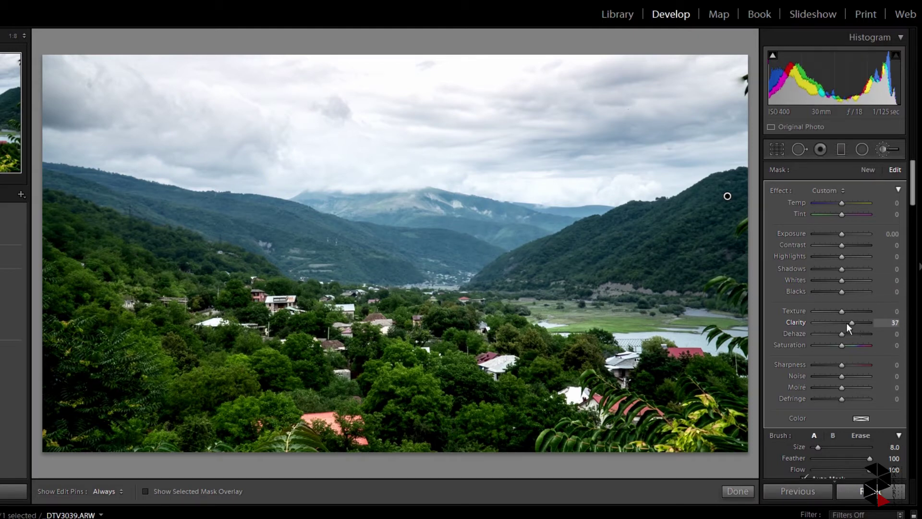
{"action": "mouse_move", "coordinate": [848, 246]}
{"action": "left_mouse_down"}
{"action": "mouse_move", "coordinate": [838, 256]}
{"action": "mouse_move", "coordinate": [847, 269]}
{"action": "left_mouse_up"}
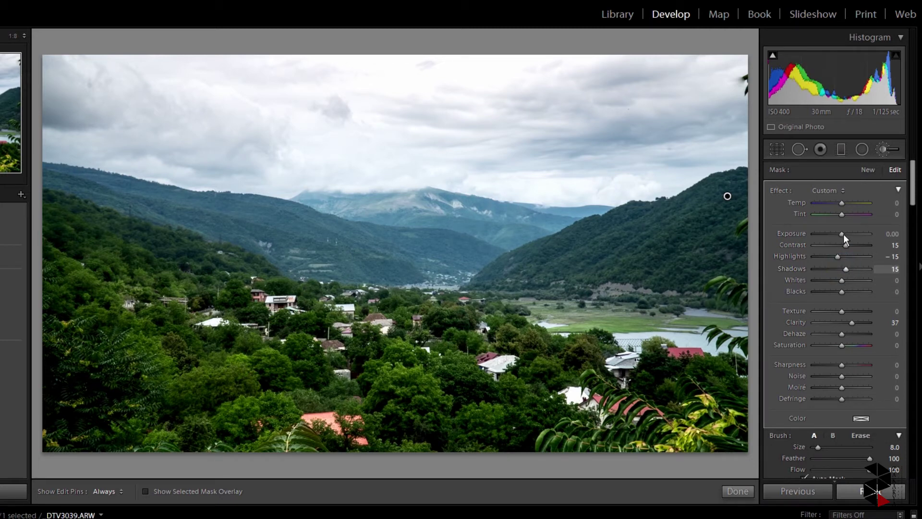
{"action": "left_click_drag", "start_coordinate": [841, 311], "coordinate": [846, 311]}
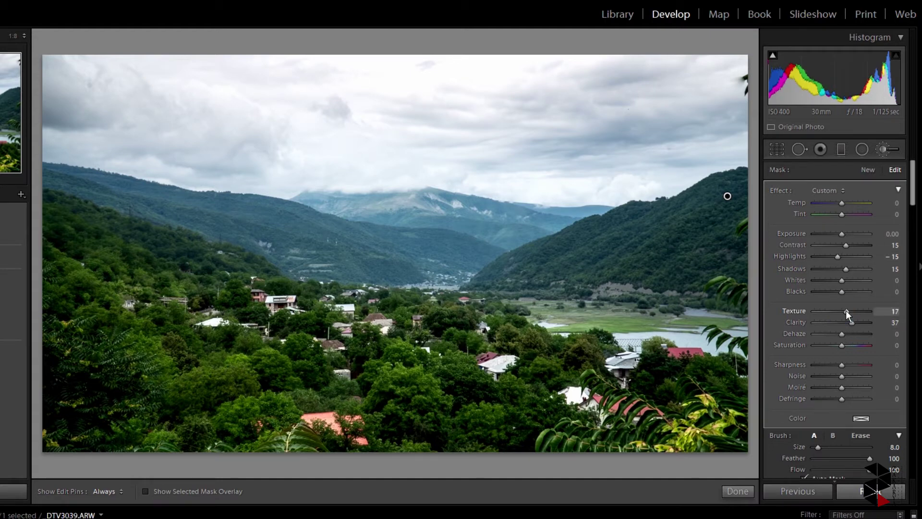
Set the brush's Temp 7, Exposure 0.17, Dehaze 15 and Sharpness 24
{"action": "left_click", "coordinate": [843, 202]}
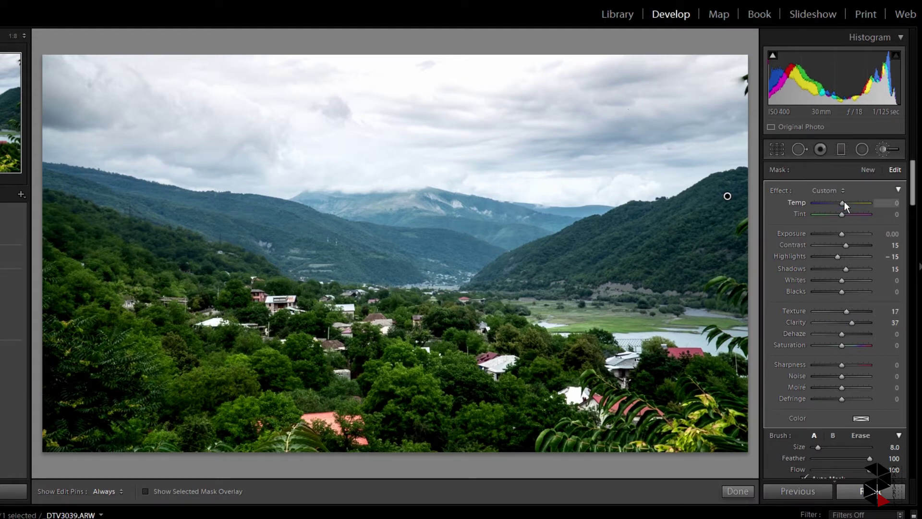
{"action": "left_click_drag", "start_coordinate": [843, 202], "coordinate": [846, 201]}
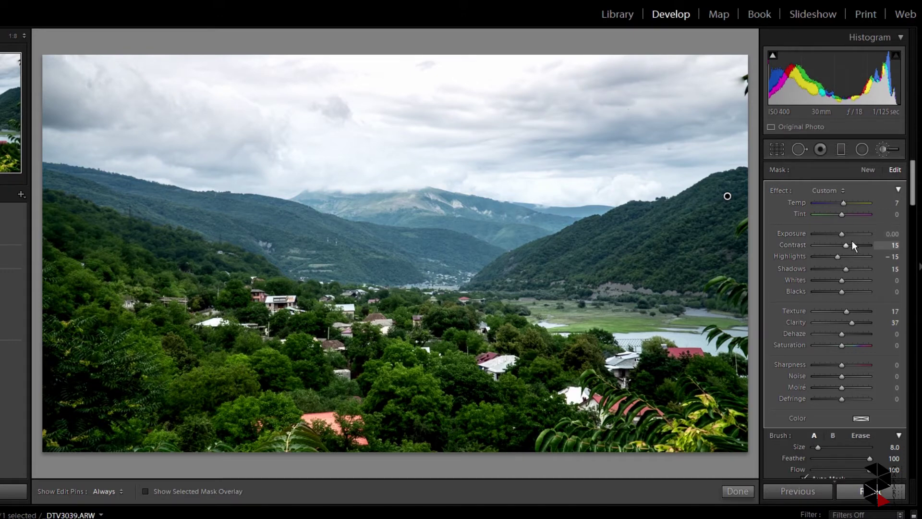
{"action": "left_click_drag", "start_coordinate": [846, 234], "coordinate": [845, 232]}
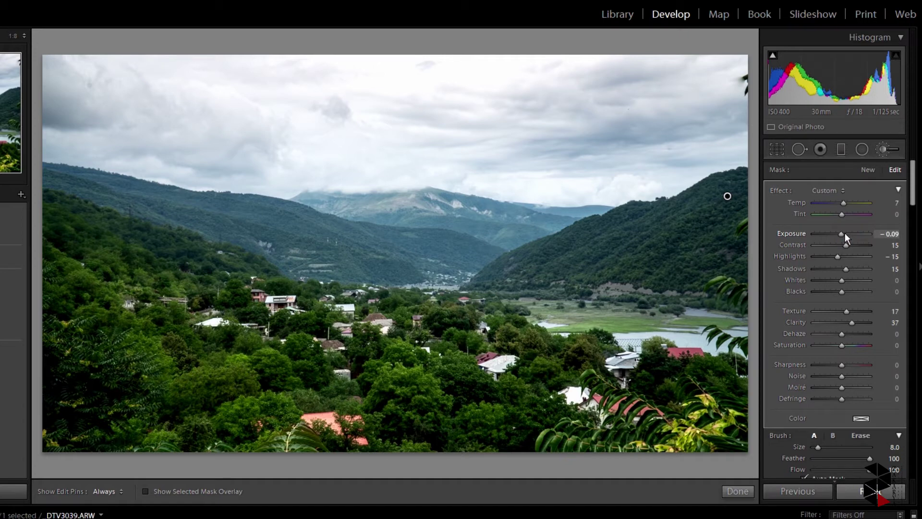
{"action": "left_click_drag", "start_coordinate": [841, 235], "coordinate": [844, 236]}
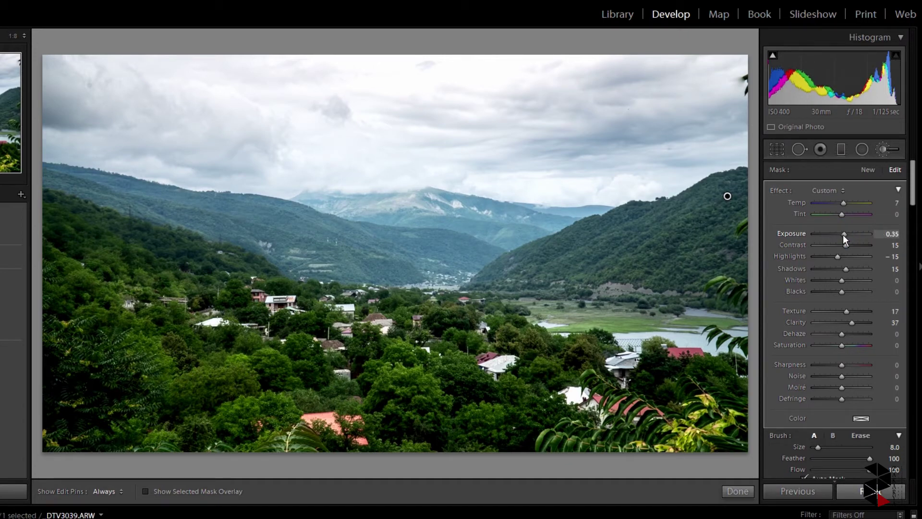
{"action": "left_click_drag", "start_coordinate": [844, 235], "coordinate": [843, 235]}
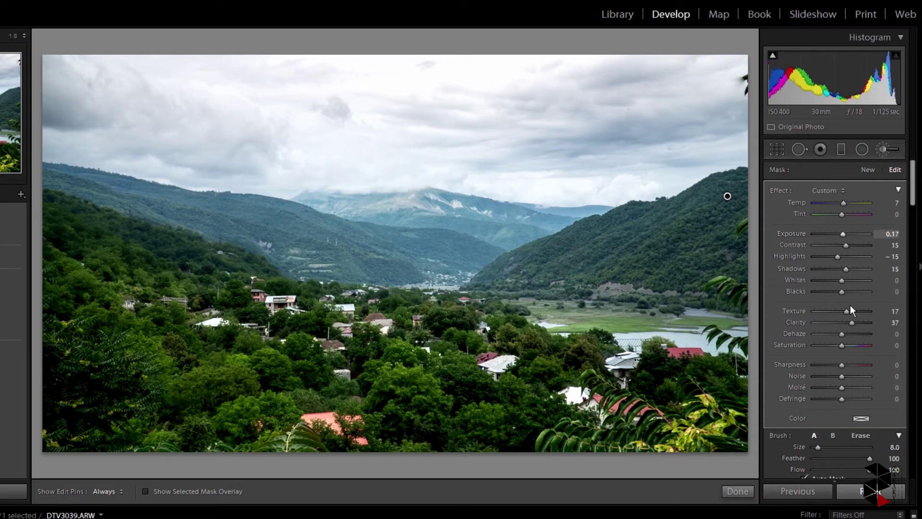
{"action": "left_click", "coordinate": [846, 333]}
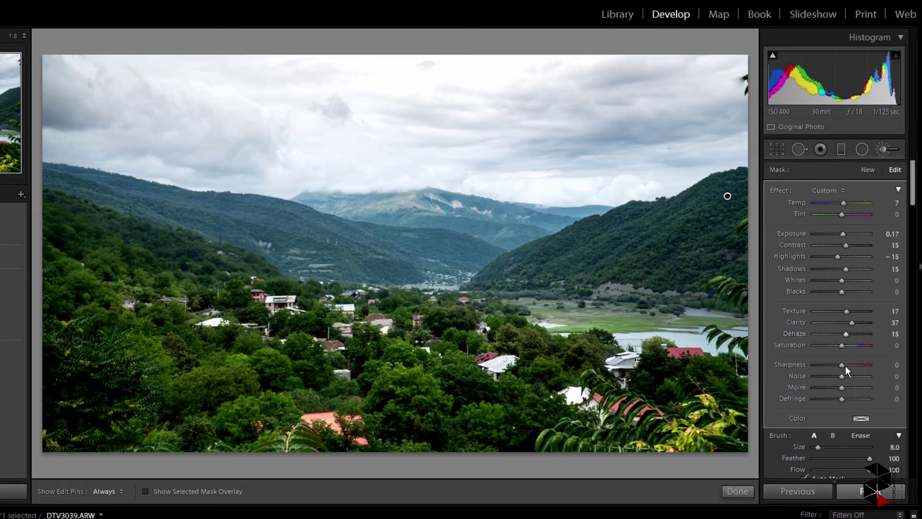
{"action": "left_click_drag", "start_coordinate": [846, 365], "coordinate": [853, 365]}
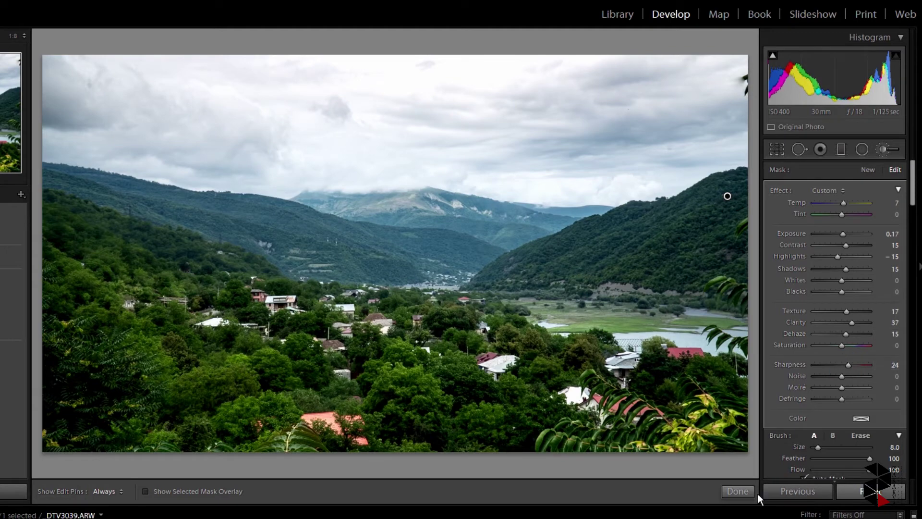
Close the brush and compare the photo's before and after views
{"action": "left_click", "coordinate": [738, 490]}
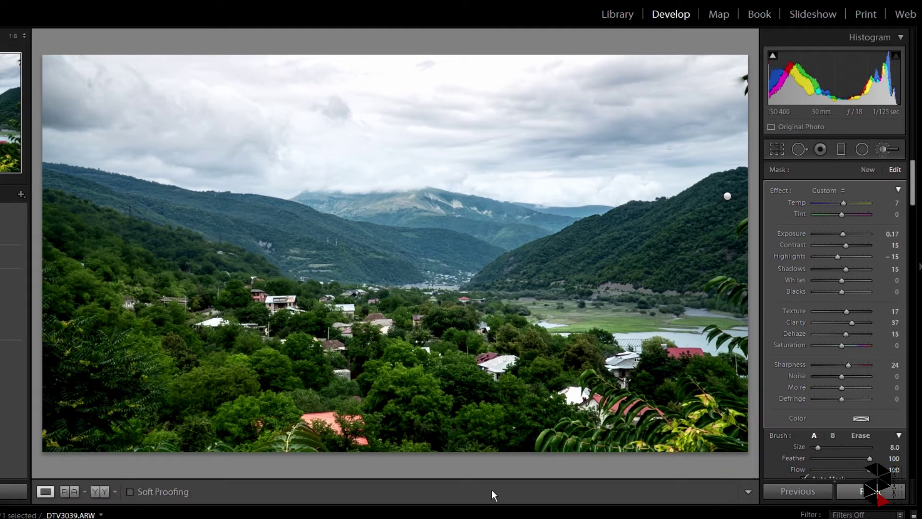
{"action": "left_click", "coordinate": [99, 492]}
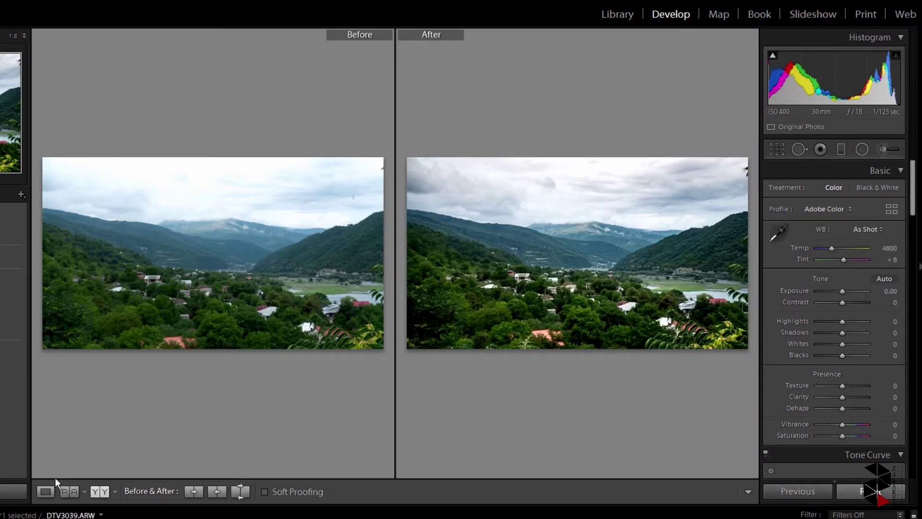
{"action": "left_click", "coordinate": [45, 492]}
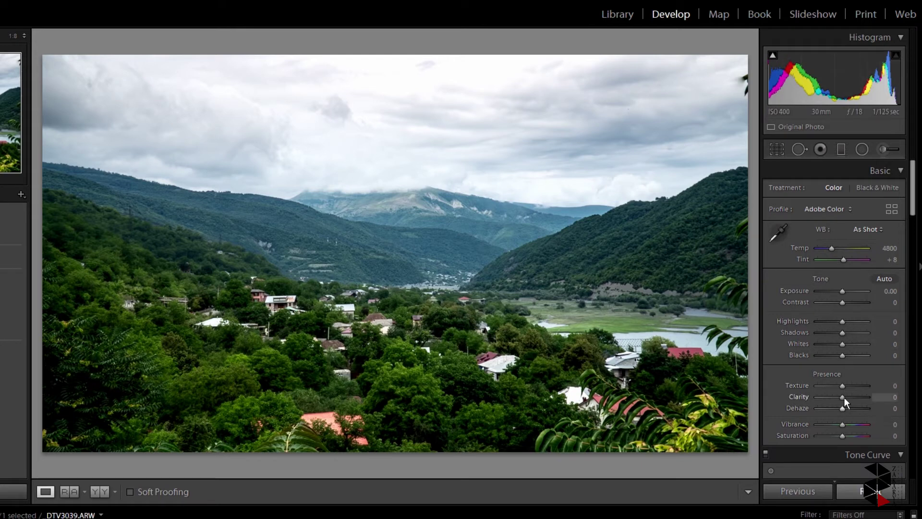
Set Basic Clarity +2, Contrast +10, Shadows +19, Vibrance +24 and Temp 5333
{"action": "left_click_drag", "start_coordinate": [844, 397], "coordinate": [845, 397]}
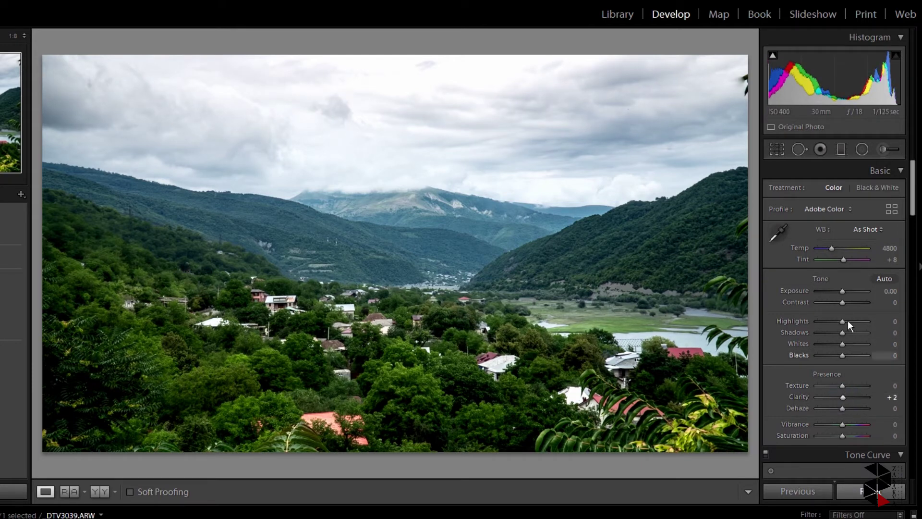
{"action": "left_click_drag", "start_coordinate": [843, 302], "coordinate": [846, 333]}
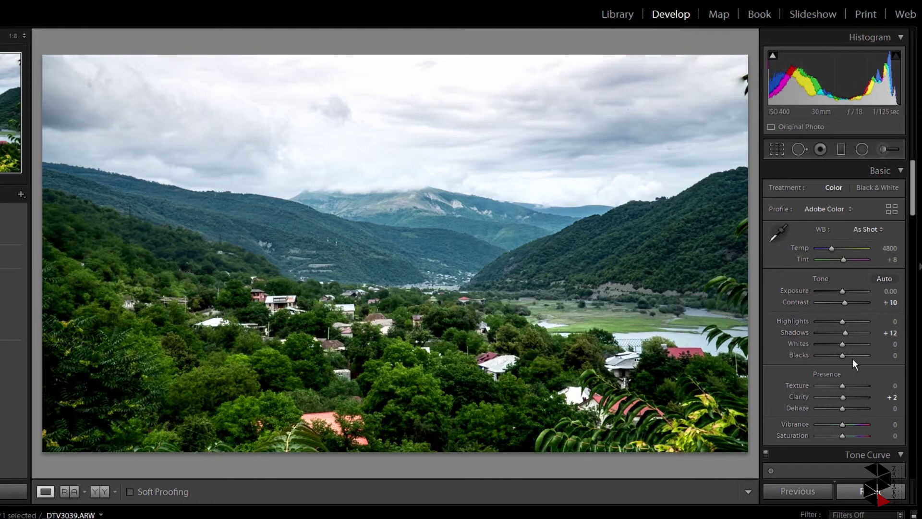
{"action": "left_click", "coordinate": [847, 333]}
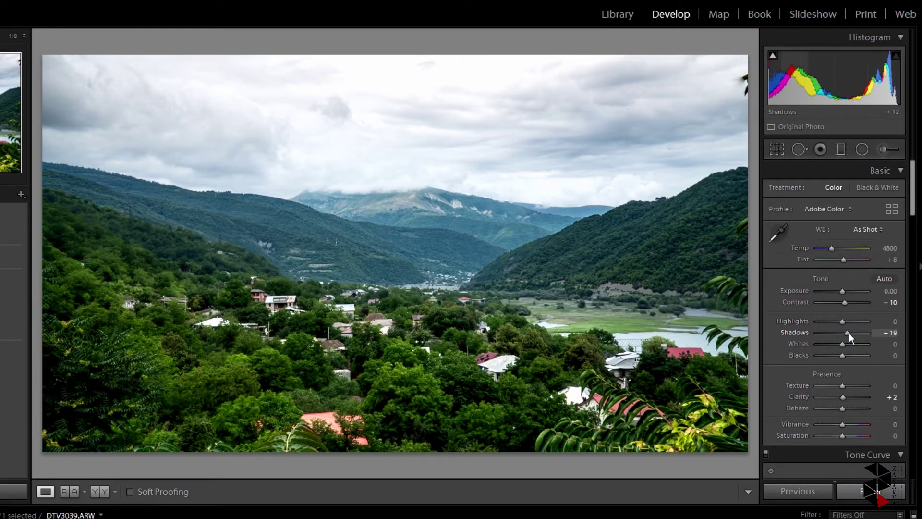
{"action": "left_click_drag", "start_coordinate": [843, 425], "coordinate": [847, 436]}
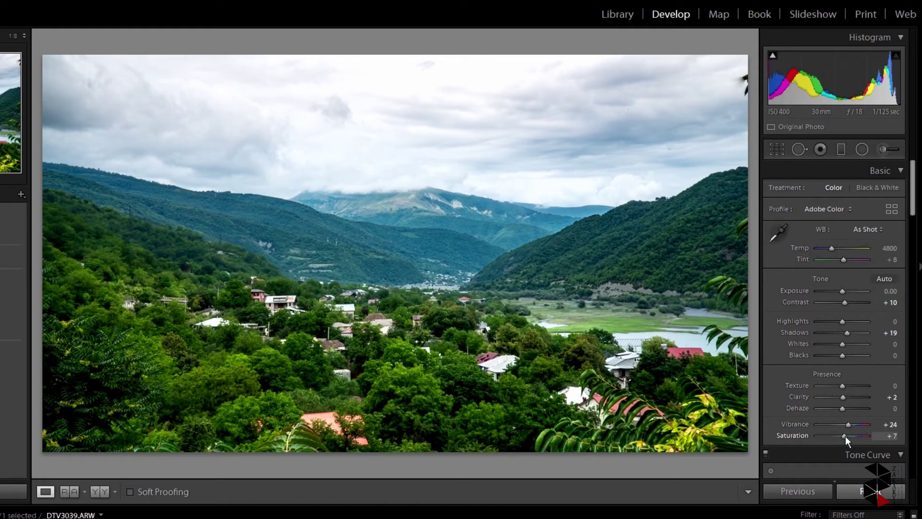
{"action": "left_click_drag", "start_coordinate": [831, 249], "coordinate": [834, 249]}
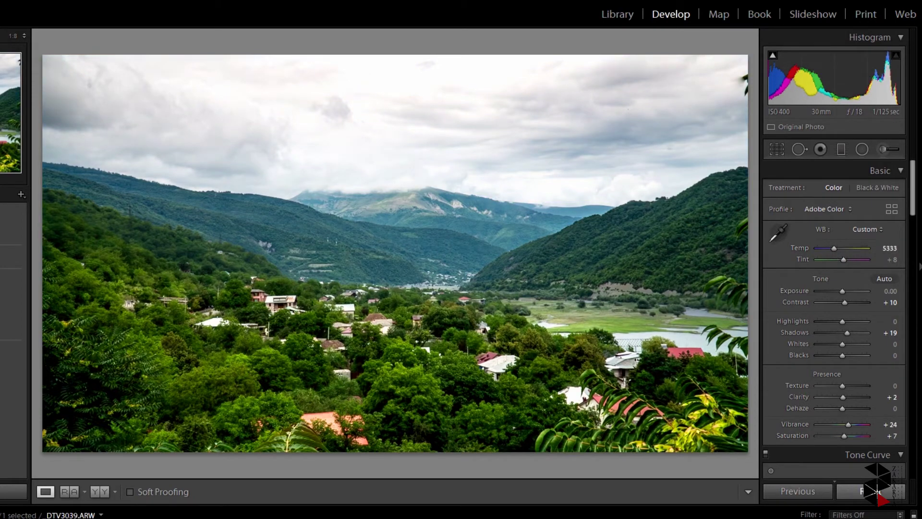
In HSL Luminance, set Red +7, Orange +36, lift greens and Aqua +16
{"action": "scroll", "coordinate": [826, 393], "scroll_direction": "down", "scroll_amount": 3}
{"action": "scroll", "coordinate": [826, 394], "scroll_direction": "down", "scroll_amount": 7}
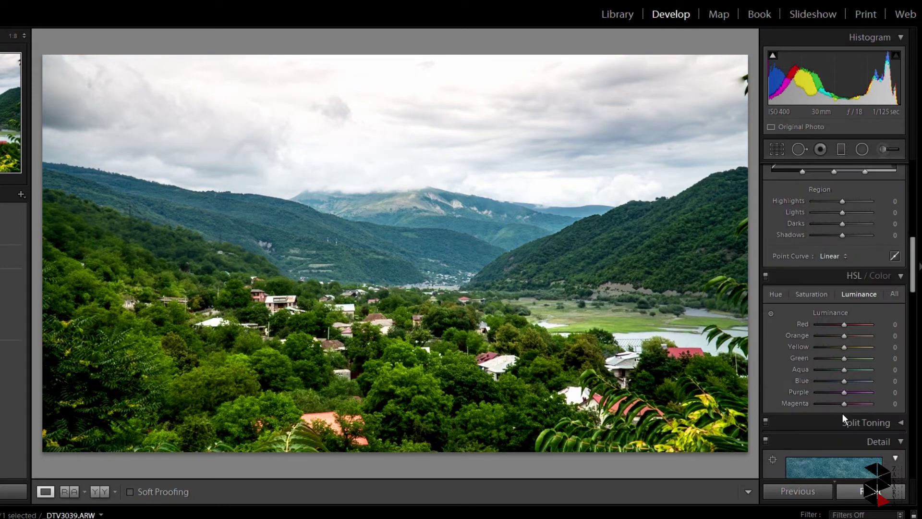
{"action": "mouse_move", "coordinate": [844, 324]}
{"action": "left_mouse_down"}
{"action": "mouse_move", "coordinate": [855, 325]}
{"action": "mouse_move", "coordinate": [836, 325]}
{"action": "left_mouse_up"}
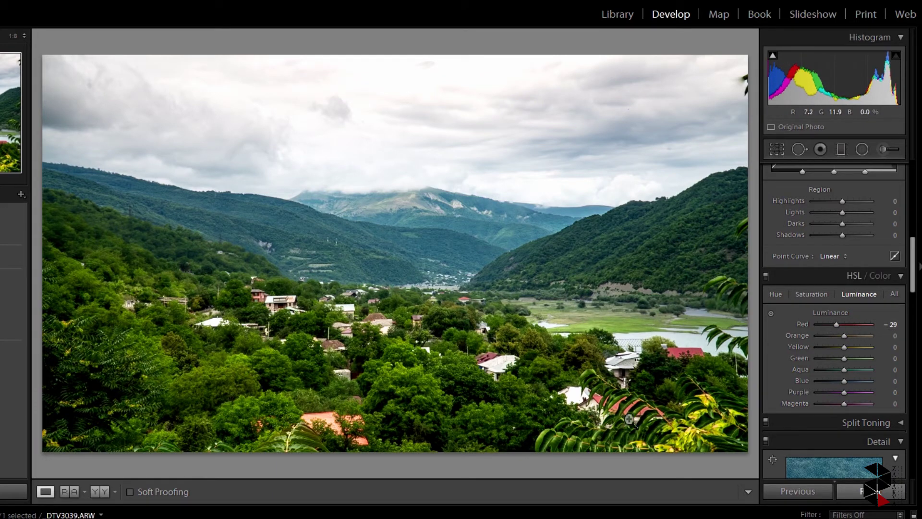
{"action": "left_click_drag", "start_coordinate": [839, 324], "coordinate": [851, 324]}
{"action": "mouse_move", "coordinate": [845, 335]}
{"action": "left_mouse_down"}
{"action": "mouse_move", "coordinate": [858, 336]}
{"action": "mouse_move", "coordinate": [831, 346]}
{"action": "mouse_move", "coordinate": [848, 346]}
{"action": "left_mouse_up"}
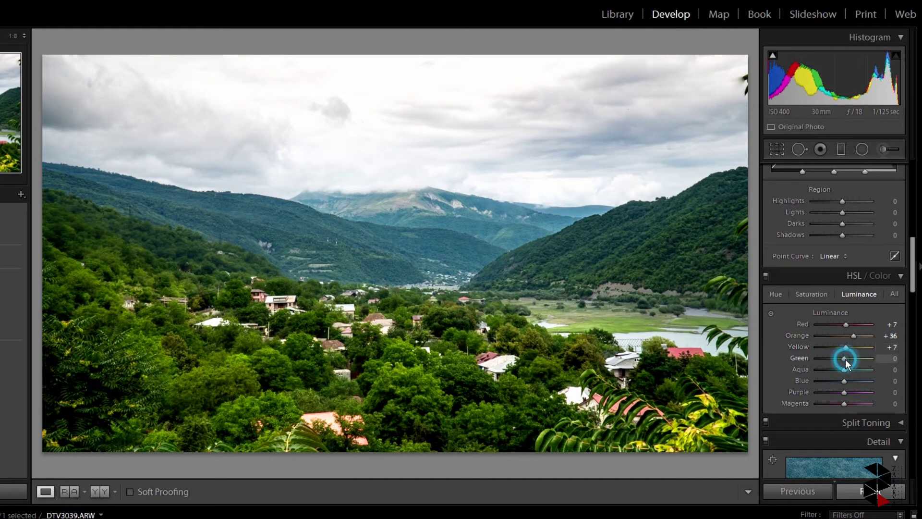
{"action": "mouse_move", "coordinate": [845, 359]}
{"action": "left_mouse_down"}
{"action": "mouse_move", "coordinate": [837, 358]}
{"action": "mouse_move", "coordinate": [848, 357]}
{"action": "mouse_move", "coordinate": [852, 371]}
{"action": "mouse_move", "coordinate": [823, 367]}
{"action": "left_mouse_up"}
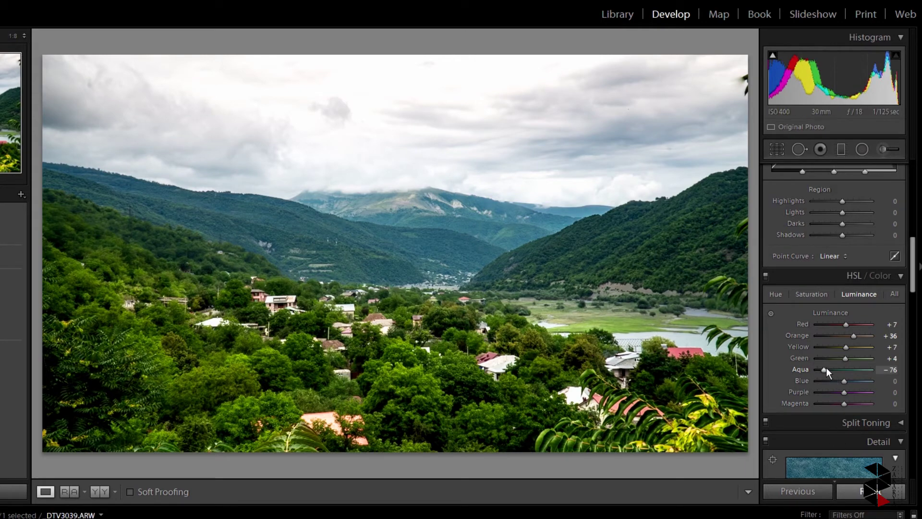
{"action": "mouse_move", "coordinate": [826, 368]}
{"action": "left_mouse_down"}
{"action": "mouse_move", "coordinate": [851, 368]}
{"action": "mouse_move", "coordinate": [859, 379]}
{"action": "mouse_move", "coordinate": [823, 382]}
{"action": "mouse_move", "coordinate": [859, 392]}
{"action": "mouse_move", "coordinate": [831, 393]}
{"action": "mouse_move", "coordinate": [839, 404]}
{"action": "left_mouse_up"}
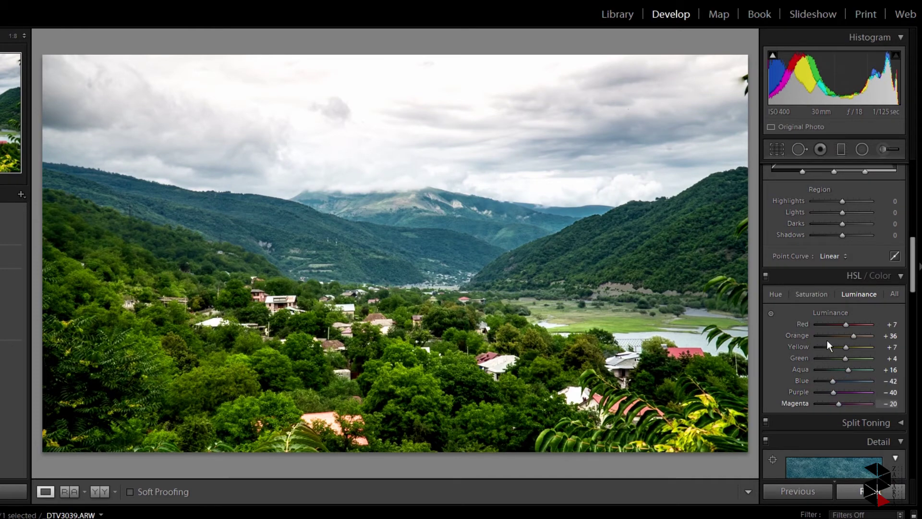
Set HSL Saturation to Orange +20, Yellow +11, Green +7 and Blue -11
{"action": "left_click", "coordinate": [810, 294]}
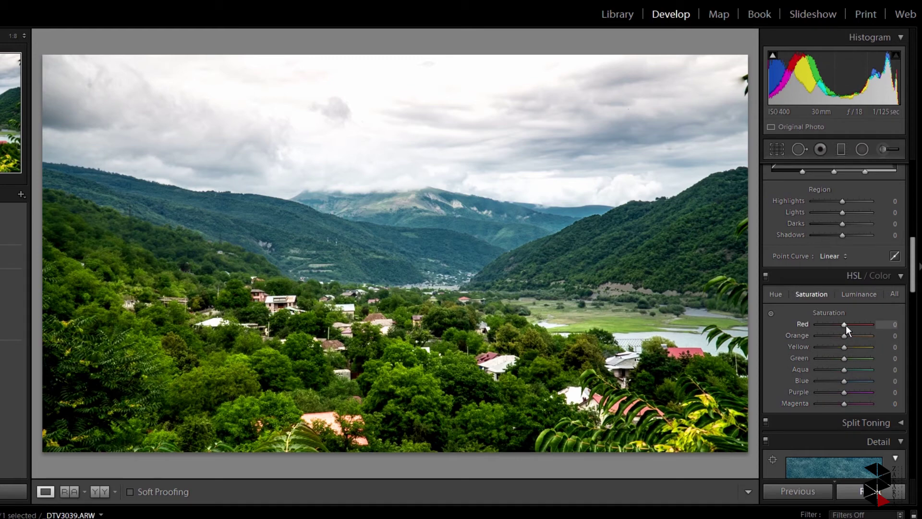
{"action": "mouse_move", "coordinate": [844, 335]}
{"action": "left_mouse_down"}
{"action": "mouse_move", "coordinate": [849, 358]}
{"action": "mouse_move", "coordinate": [831, 378]}
{"action": "mouse_move", "coordinate": [840, 380]}
{"action": "left_mouse_up"}
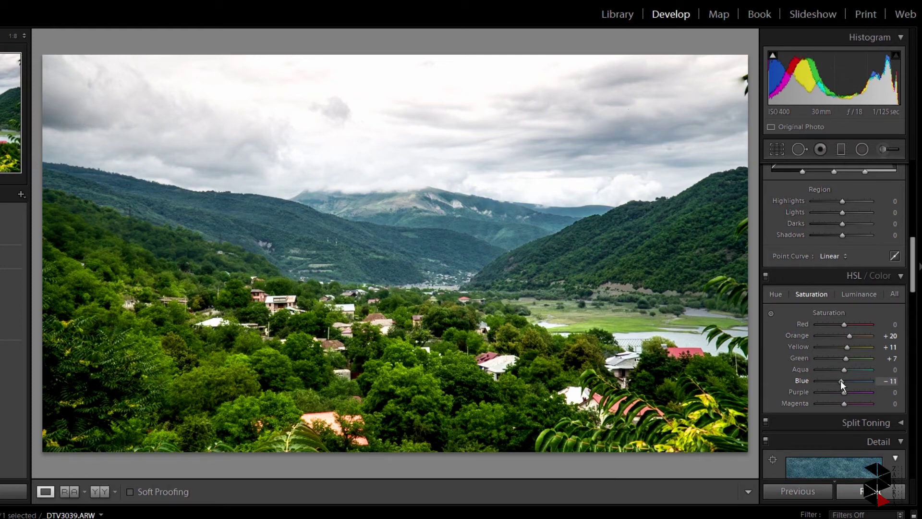
{"action": "left_click", "coordinate": [780, 293]}
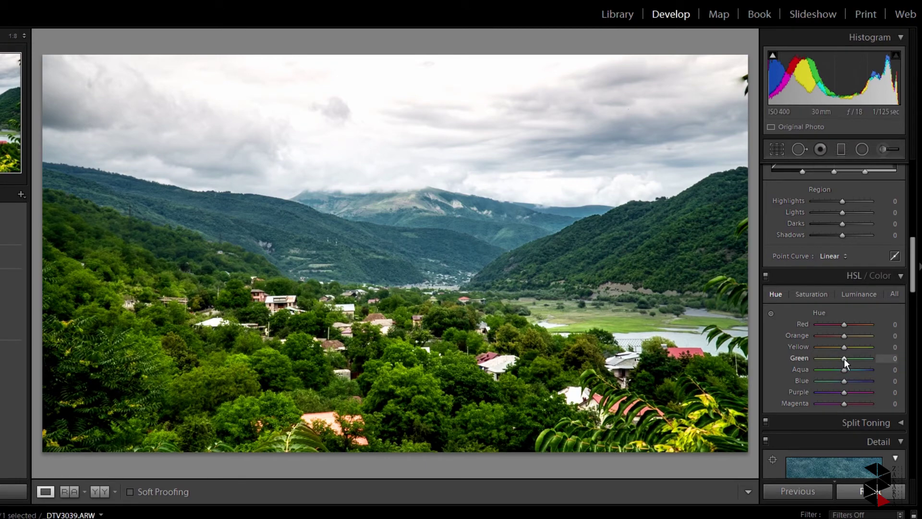
Shift the HSL Green hue toward yellow (−64), Aqua hue to −40 and Blue hue to +27
{"action": "mouse_move", "coordinate": [843, 358]}
{"action": "left_mouse_down"}
{"action": "mouse_move", "coordinate": [825, 359]}
{"action": "mouse_move", "coordinate": [849, 370]}
{"action": "mouse_move", "coordinate": [833, 370]}
{"action": "mouse_move", "coordinate": [833, 335]}
{"action": "mouse_move", "coordinate": [829, 343]}
{"action": "left_mouse_up"}
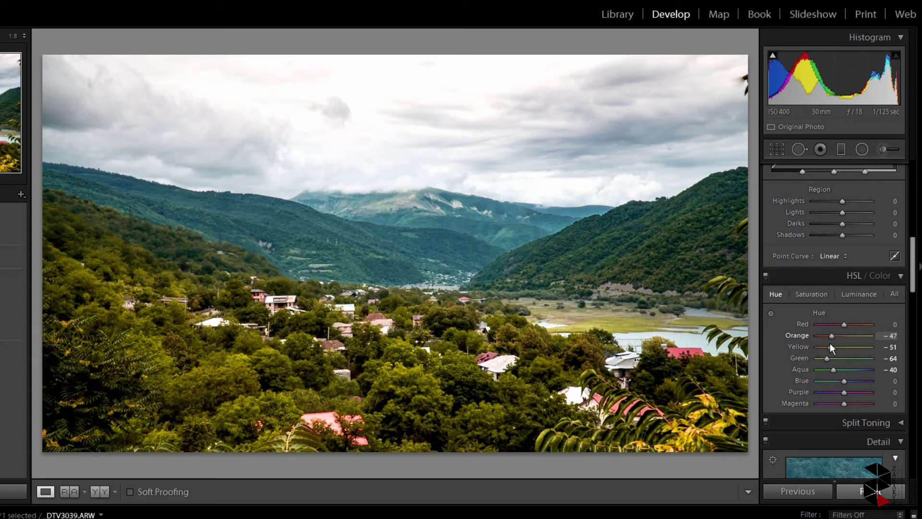
{"action": "mouse_move", "coordinate": [844, 380]}
{"action": "left_mouse_down"}
{"action": "mouse_move", "coordinate": [833, 381]}
{"action": "mouse_move", "coordinate": [844, 381]}
{"action": "left_mouse_up"}
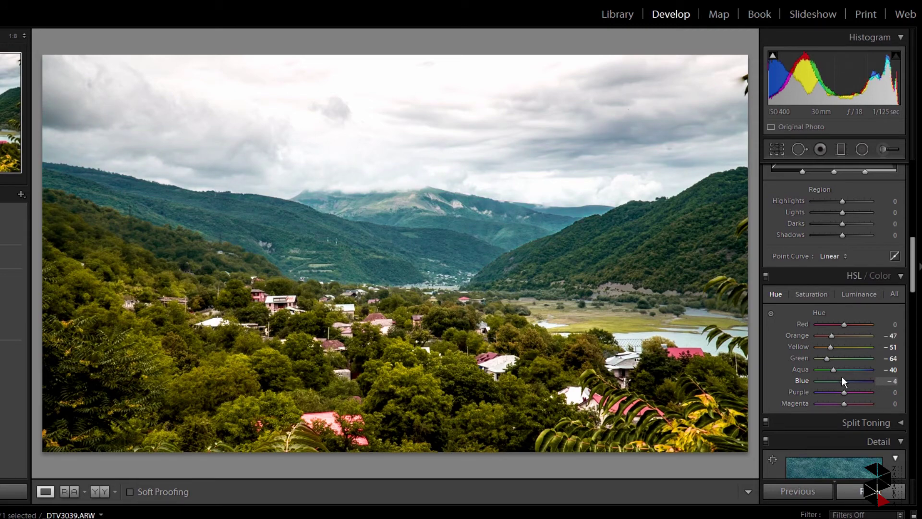
{"action": "left_click_drag", "start_coordinate": [842, 378], "coordinate": [850, 378]}
In Calibration, set the Blue Primary hue to −15 and its saturation to 5
{"action": "left_click_drag", "start_coordinate": [848, 381], "coordinate": [843, 379]}
{"action": "scroll", "coordinate": [843, 413], "scroll_direction": "down", "scroll_amount": 5}
{"action": "scroll", "coordinate": [846, 428], "scroll_direction": "down", "scroll_amount": 3}
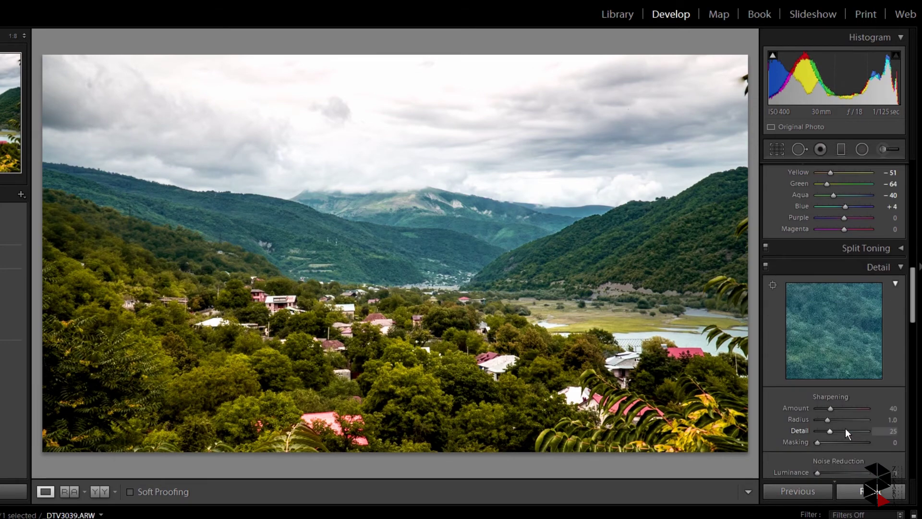
{"action": "scroll", "coordinate": [842, 414], "scroll_direction": "down", "scroll_amount": 5}
{"action": "scroll", "coordinate": [842, 418], "scroll_direction": "down", "scroll_amount": 5}
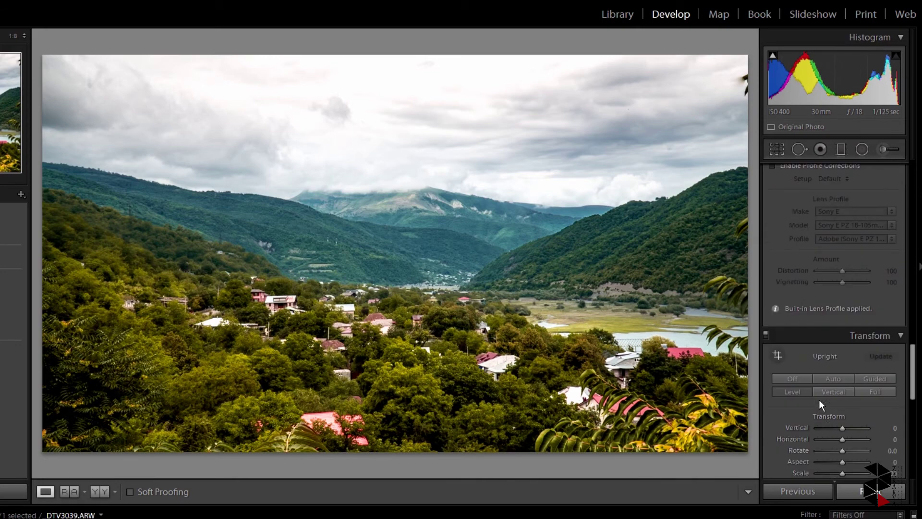
{"action": "scroll", "coordinate": [820, 400], "scroll_direction": "down", "scroll_amount": 3}
{"action": "scroll", "coordinate": [819, 400], "scroll_direction": "down", "scroll_amount": 5}
{"action": "scroll", "coordinate": [829, 396], "scroll_direction": "down", "scroll_amount": 5}
{"action": "scroll", "coordinate": [833, 384], "scroll_direction": "down", "scroll_amount": 1}
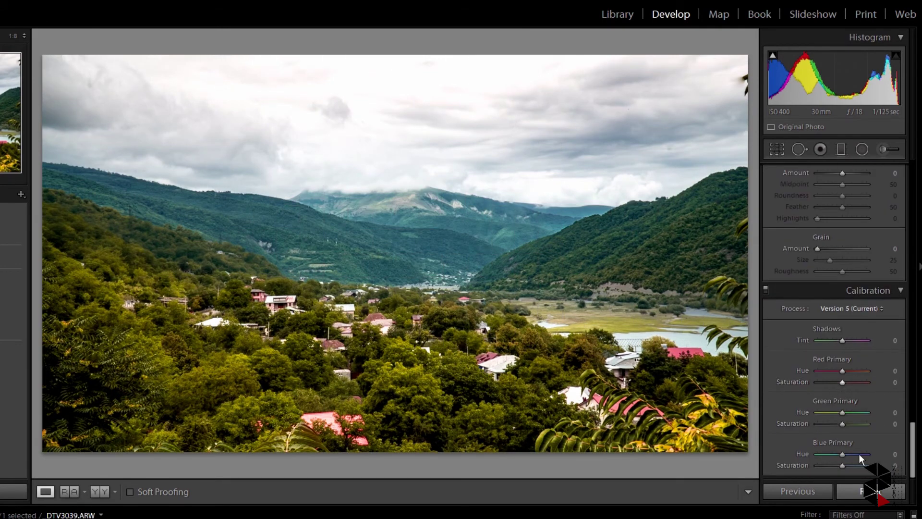
{"action": "left_click", "coordinate": [894, 454]}
{"action": "type", "text": "-15"}
{"action": "key", "text": "Tab"}
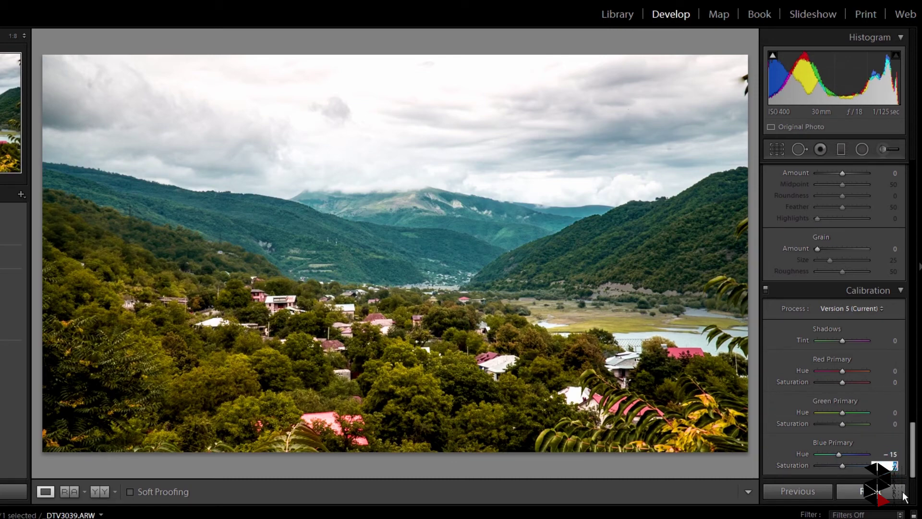
{"action": "type", "text": "5"}
{"action": "key", "text": "shift+Tab"}
{"action": "key", "text": "shift+Tab"}
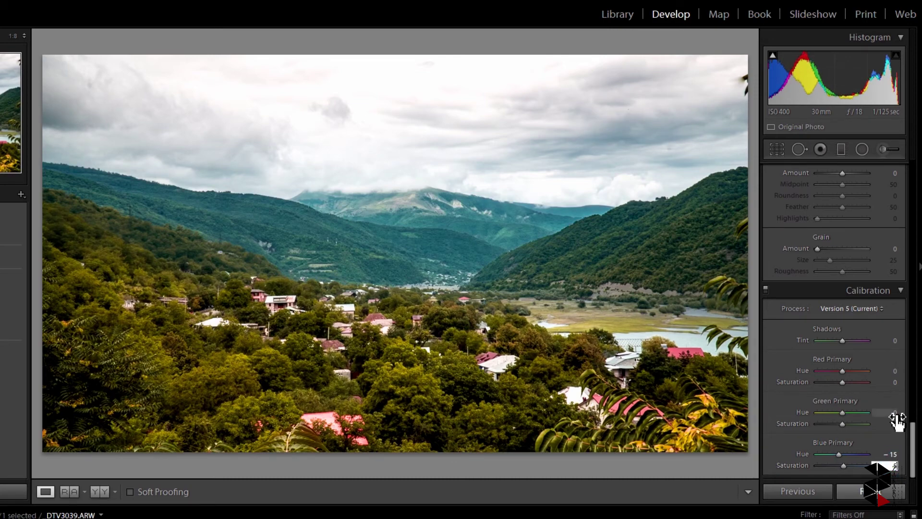
Set Green Primary hue +15, saturation +5 and Red Primary hue +15, saturation −5, then view Before & After
{"action": "key", "text": "shift+Tab"}
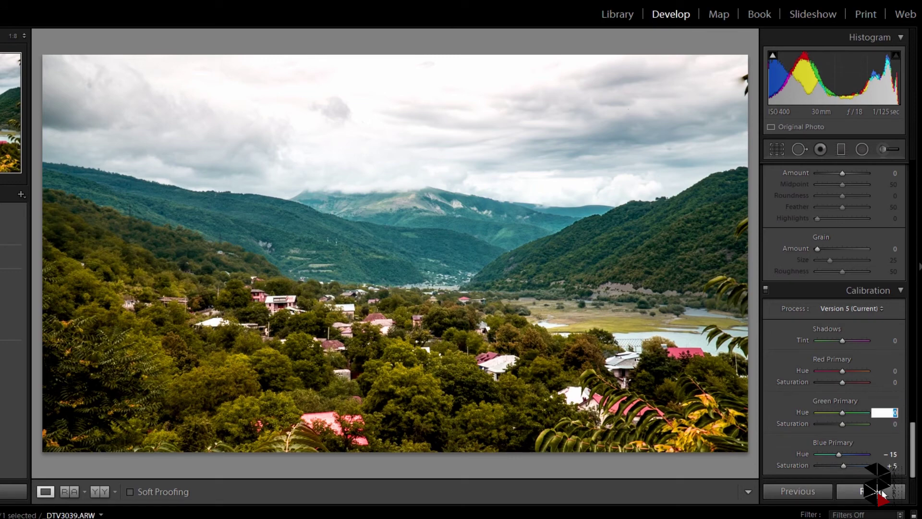
{"action": "type", "text": "15"}
{"action": "left_click", "coordinate": [895, 425]}
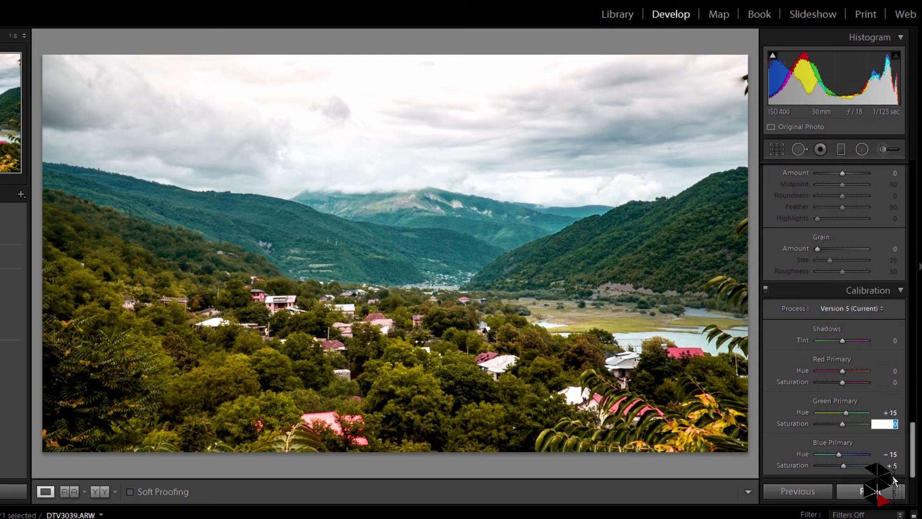
{"action": "type", "text": "5"}
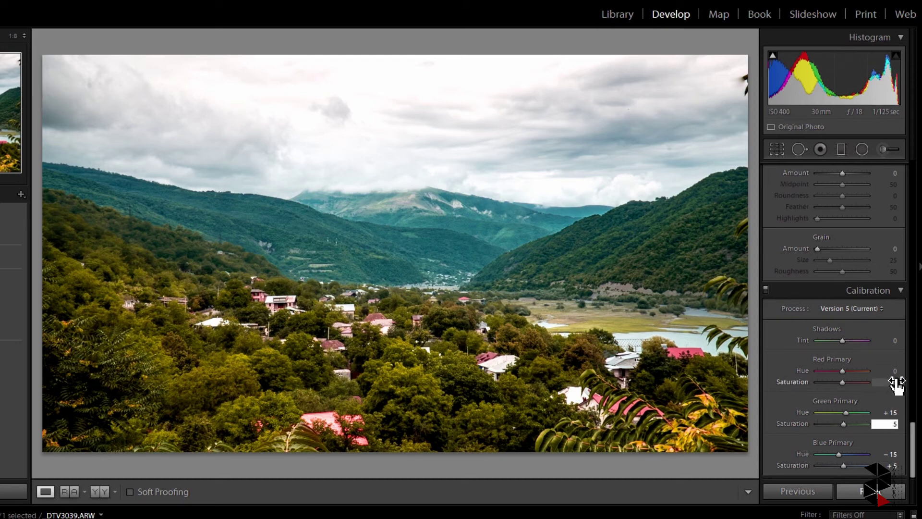
{"action": "left_click", "coordinate": [892, 371]}
{"action": "type", "text": "15"}
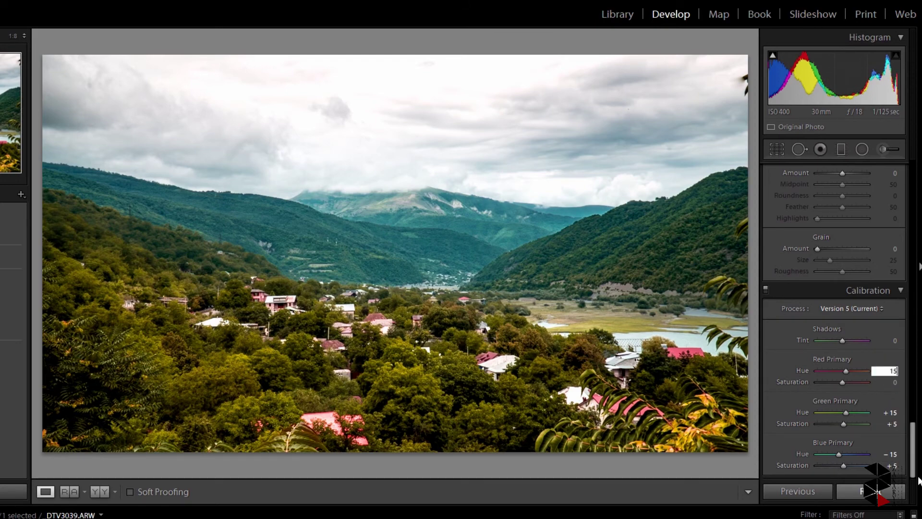
{"action": "left_click", "coordinate": [895, 382]}
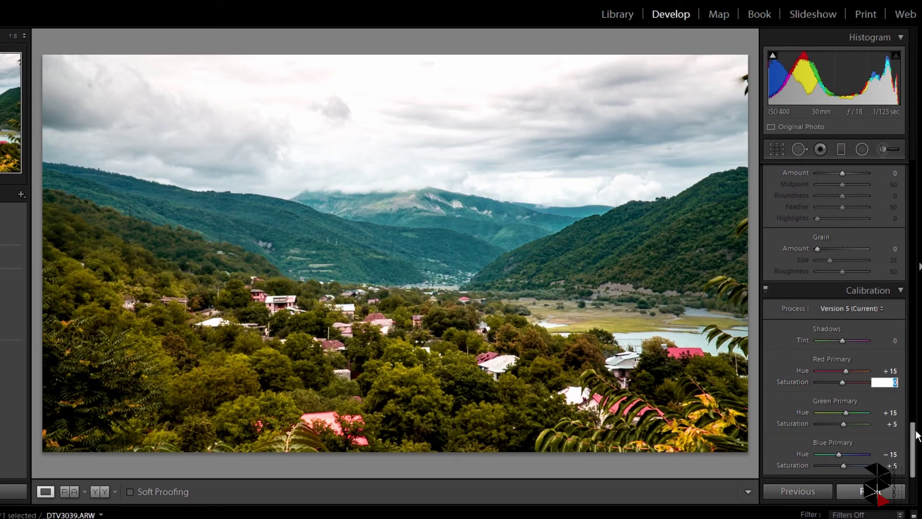
{"action": "type", "text": "-5"}
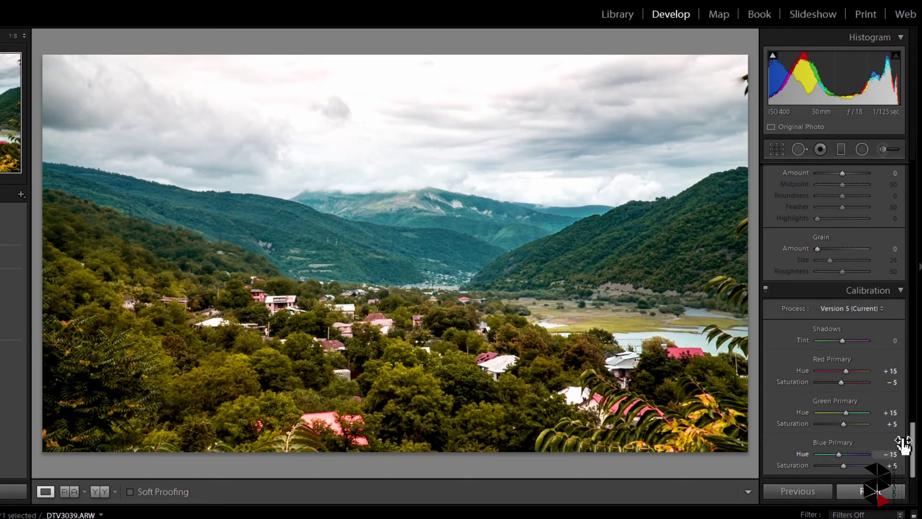
{"action": "left_click", "coordinate": [101, 494]}
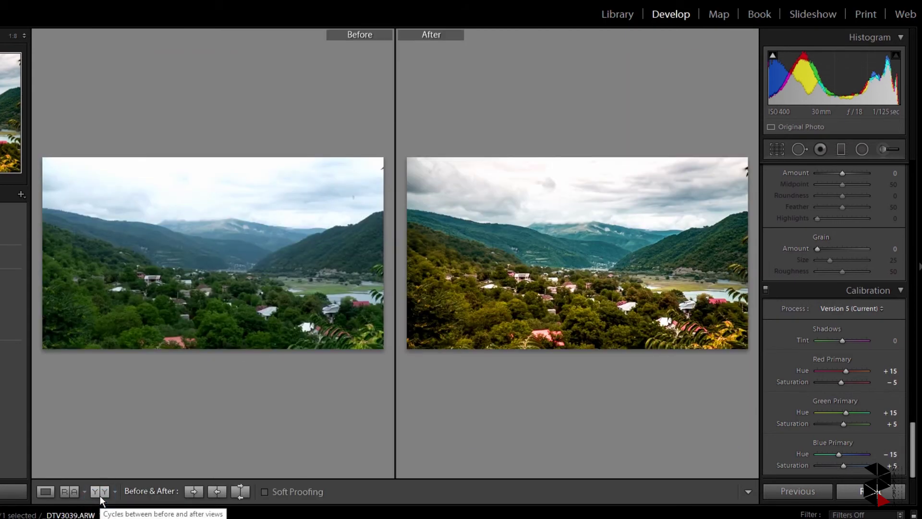
Return to the single-photo view and set the Point Curve to Medium Contrast
{"action": "left_click", "coordinate": [45, 491]}
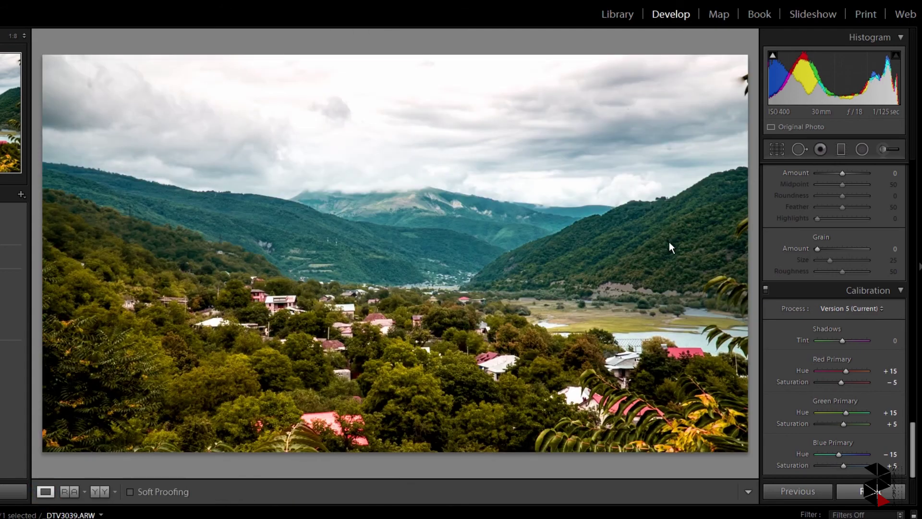
{"action": "scroll", "coordinate": [847, 307], "scroll_direction": "up", "scroll_amount": 5}
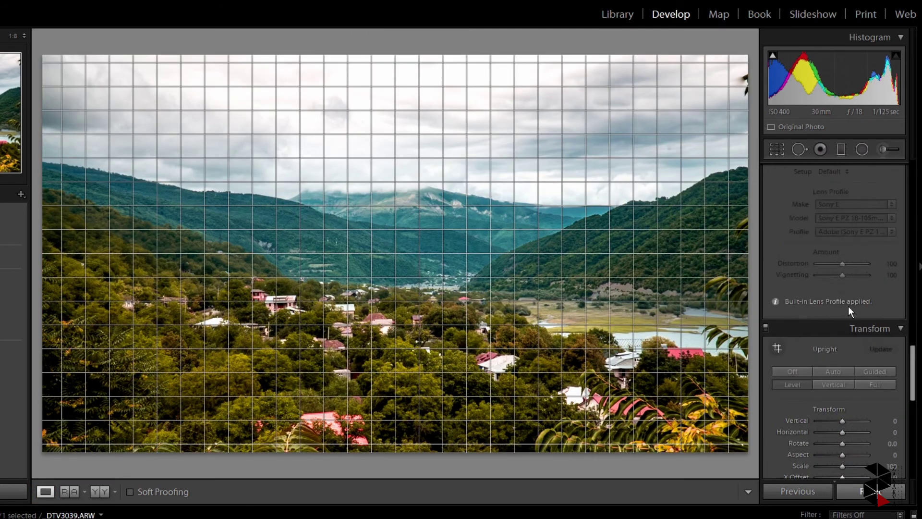
{"action": "scroll", "coordinate": [849, 307], "scroll_direction": "up", "scroll_amount": 3}
{"action": "scroll", "coordinate": [849, 306], "scroll_direction": "up", "scroll_amount": 3}
{"action": "scroll", "coordinate": [849, 306], "scroll_direction": "up", "scroll_amount": 3}
{"action": "scroll", "coordinate": [858, 309], "scroll_direction": "up", "scroll_amount": 1}
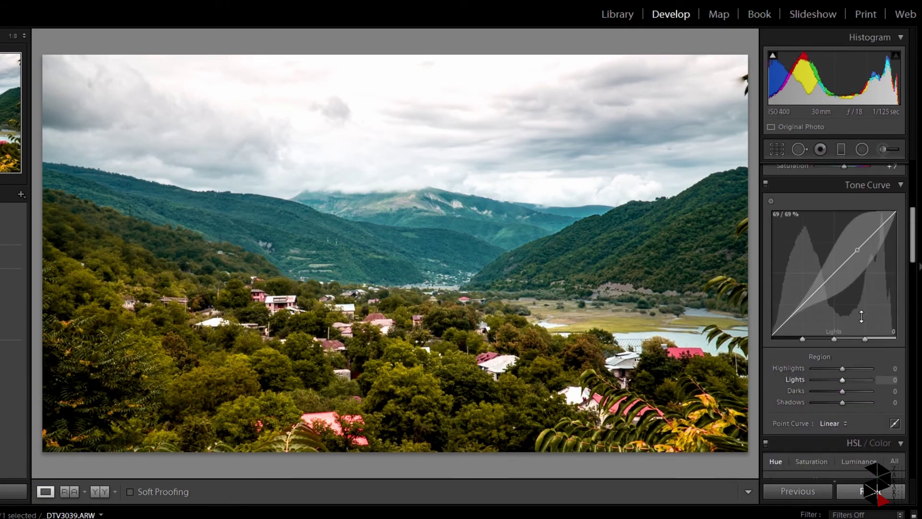
{"action": "left_click", "coordinate": [833, 423]}
{"action": "left_click", "coordinate": [830, 450]}
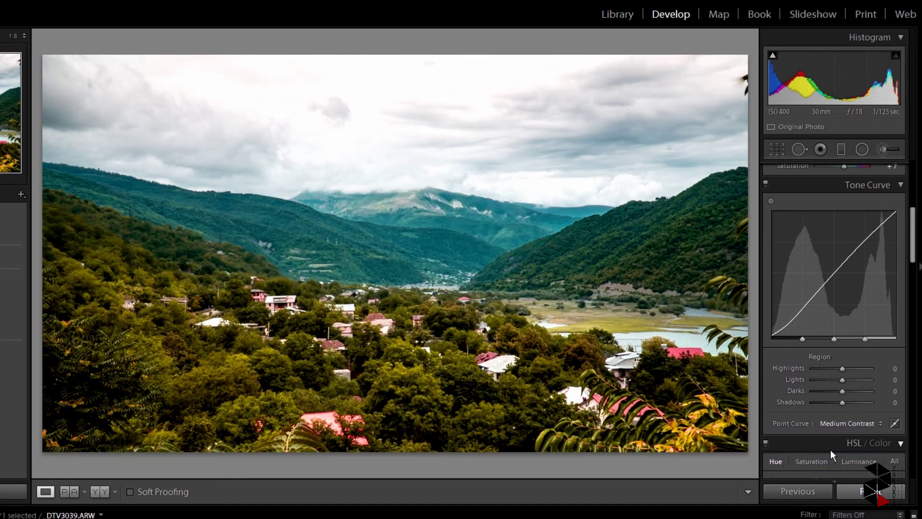
{"action": "mouse_move", "coordinate": [843, 390]}
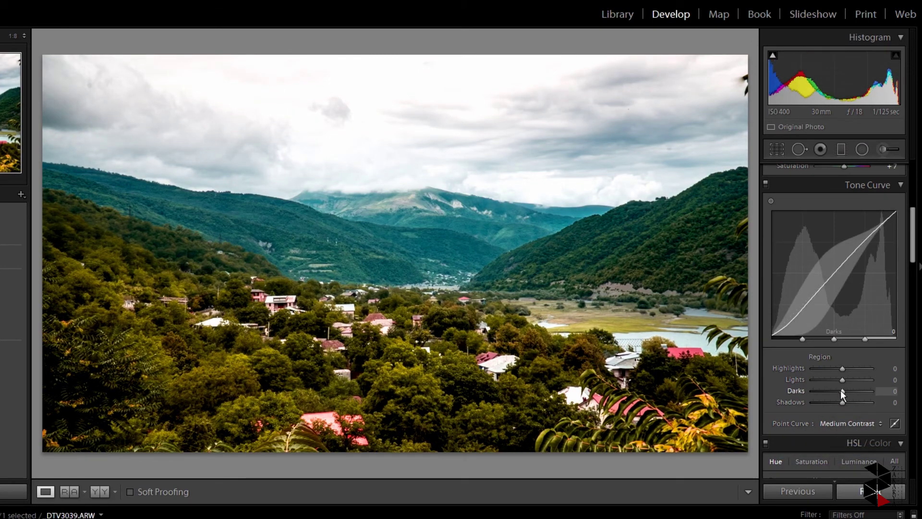
Adjust the tone curve regions to Darks +18 and Shadows −22
{"action": "left_click_drag", "start_coordinate": [841, 390], "coordinate": [846, 390]}
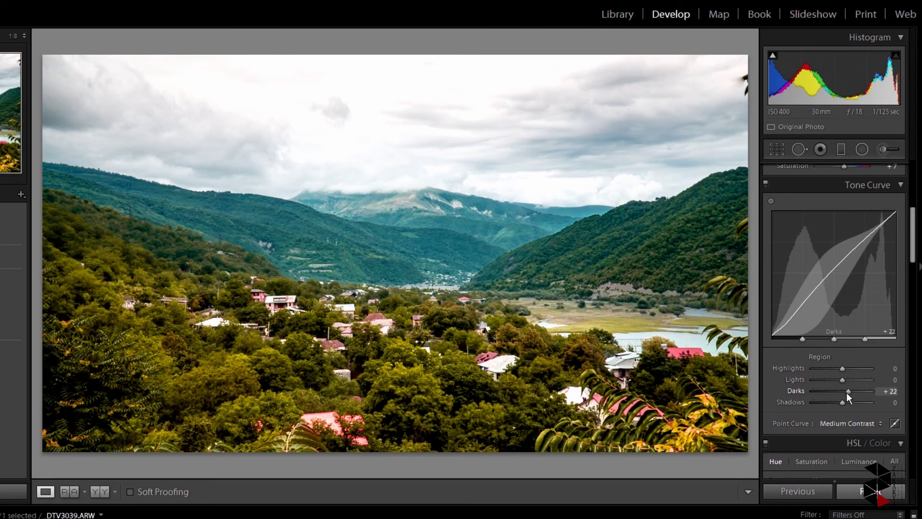
{"action": "left_click_drag", "start_coordinate": [846, 393], "coordinate": [834, 402]}
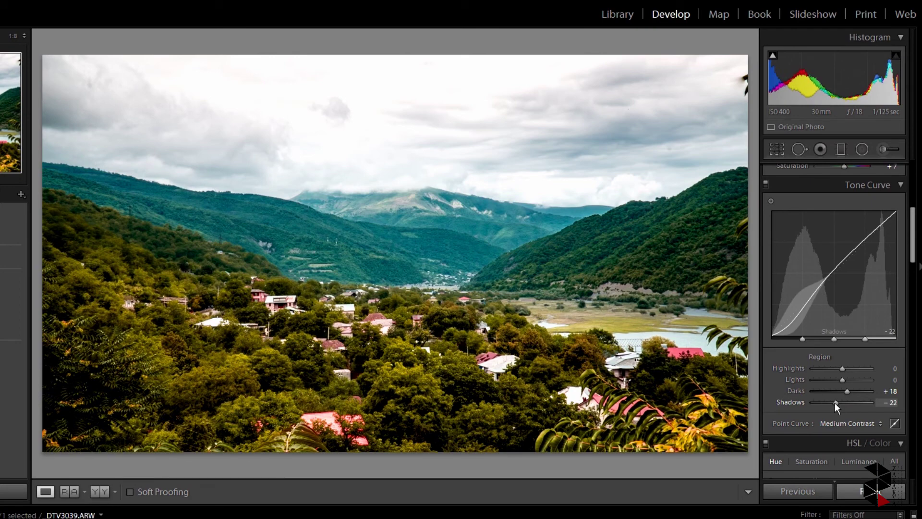
{"action": "scroll", "coordinate": [849, 281], "scroll_direction": "up", "scroll_amount": 5}
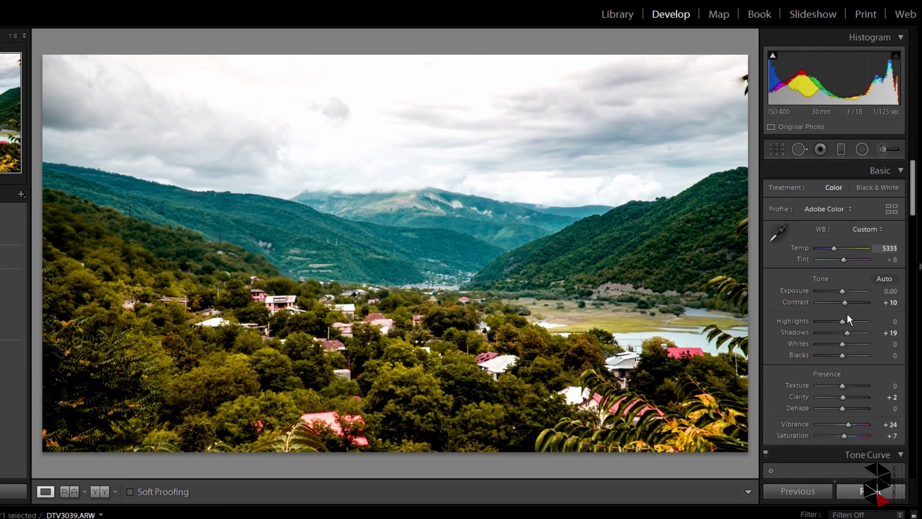
In HSL Luminance, darken Orange slightly and set Red to −16
{"action": "scroll", "coordinate": [841, 332], "scroll_direction": "down", "scroll_amount": 3}
{"action": "scroll", "coordinate": [834, 355], "scroll_direction": "down", "scroll_amount": 3}
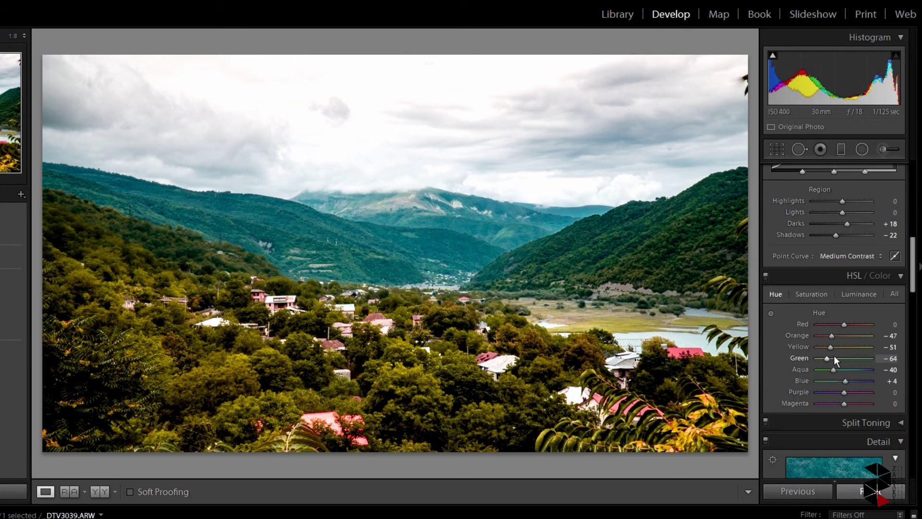
{"action": "left_click", "coordinate": [859, 294]}
{"action": "left_click_drag", "start_coordinate": [850, 335], "coordinate": [842, 338]}
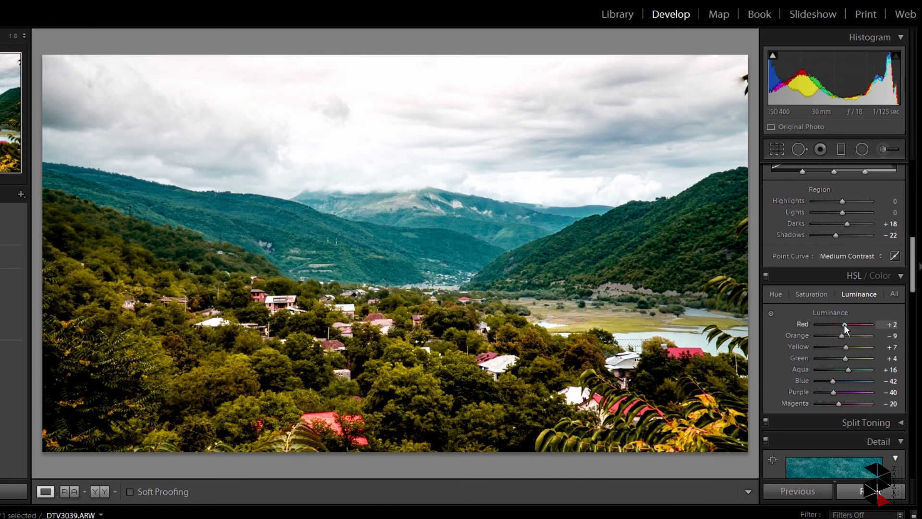
{"action": "left_click_drag", "start_coordinate": [844, 325], "coordinate": [840, 325]}
Reset Purple and Magenta luminance to 0 and darken orange foliage to −6 with the Targeted Adjustment tool
{"action": "double_click", "coordinate": [831, 391]}
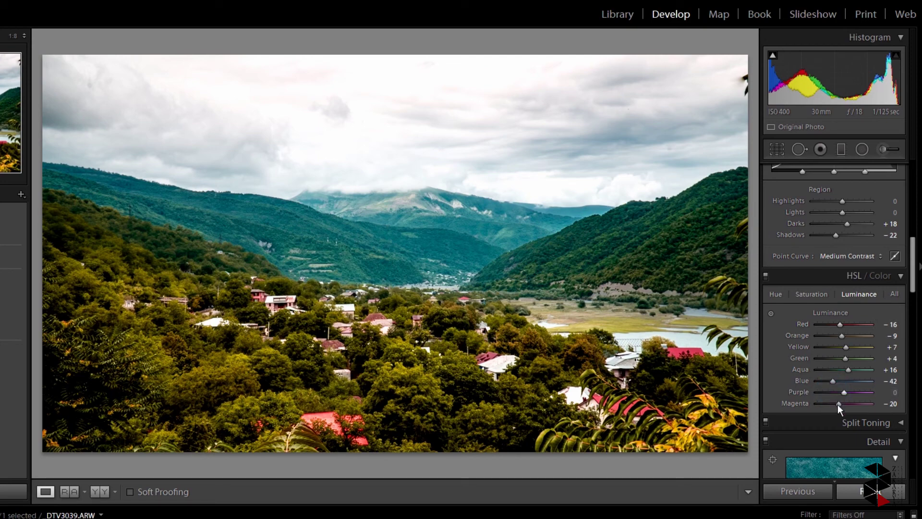
{"action": "double_click", "coordinate": [839, 404]}
{"action": "left_click", "coordinate": [771, 313]}
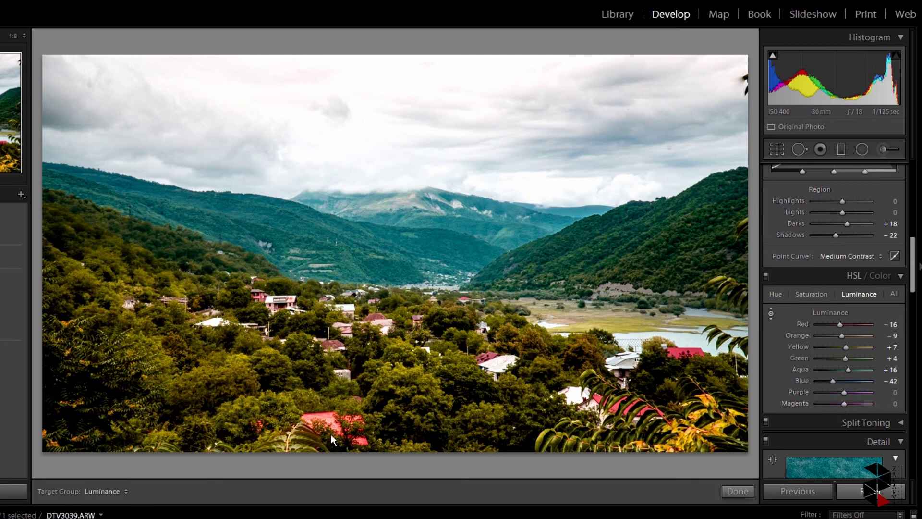
{"action": "left_click_drag", "start_coordinate": [330, 408], "coordinate": [327, 419]}
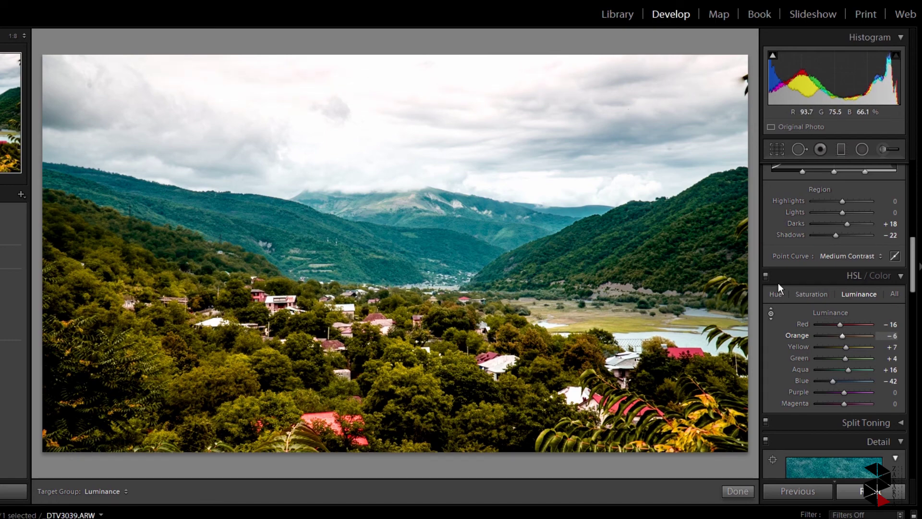
{"action": "left_click", "coordinate": [744, 489]}
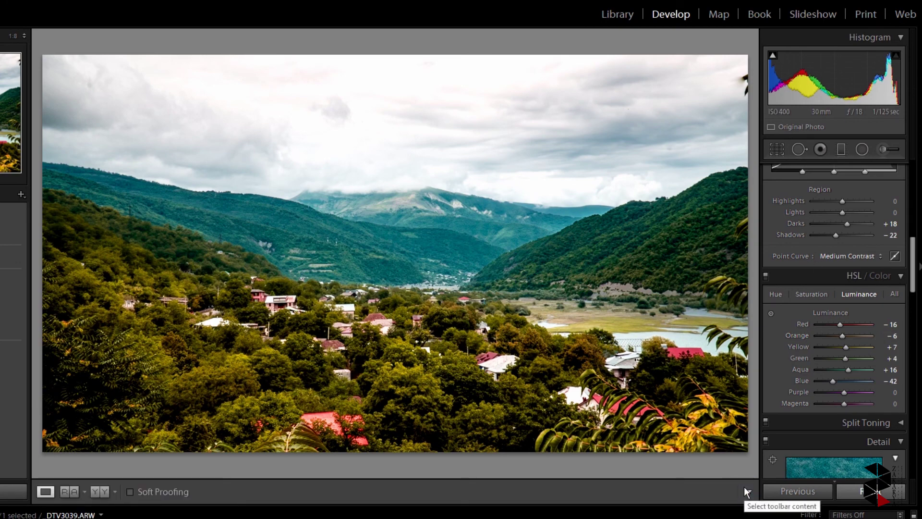
Compare before and after, then set Highlights to −36 and Dehaze to +2, leaving Exposure at 0.00
{"action": "left_click", "coordinate": [101, 492]}
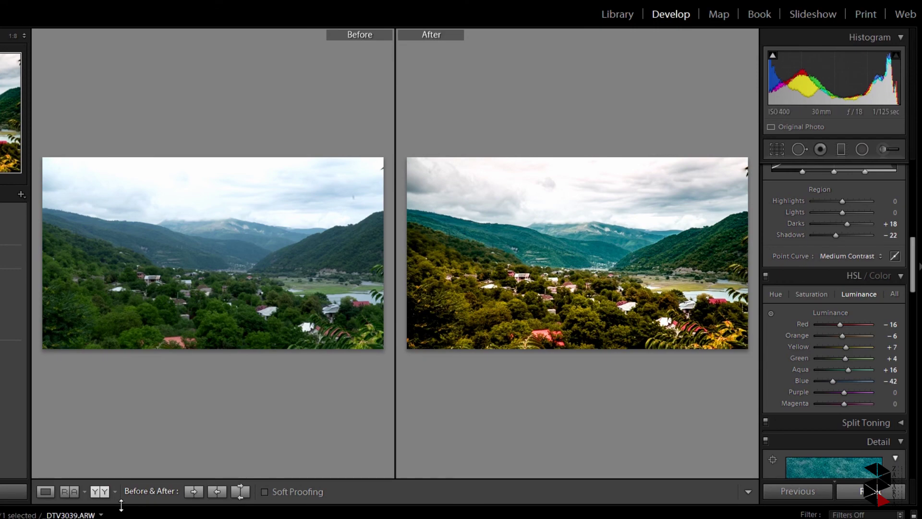
{"action": "left_click", "coordinate": [46, 492]}
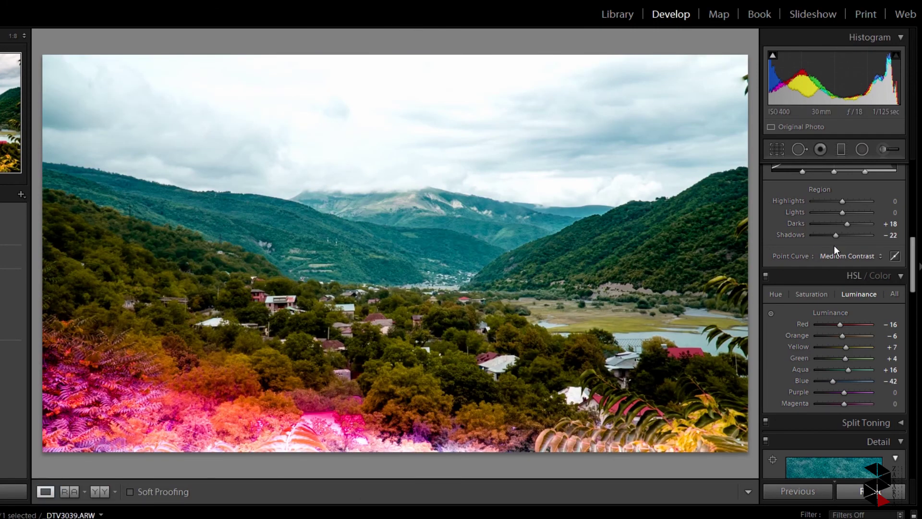
{"action": "scroll", "coordinate": [834, 245], "scroll_direction": "up", "scroll_amount": 10}
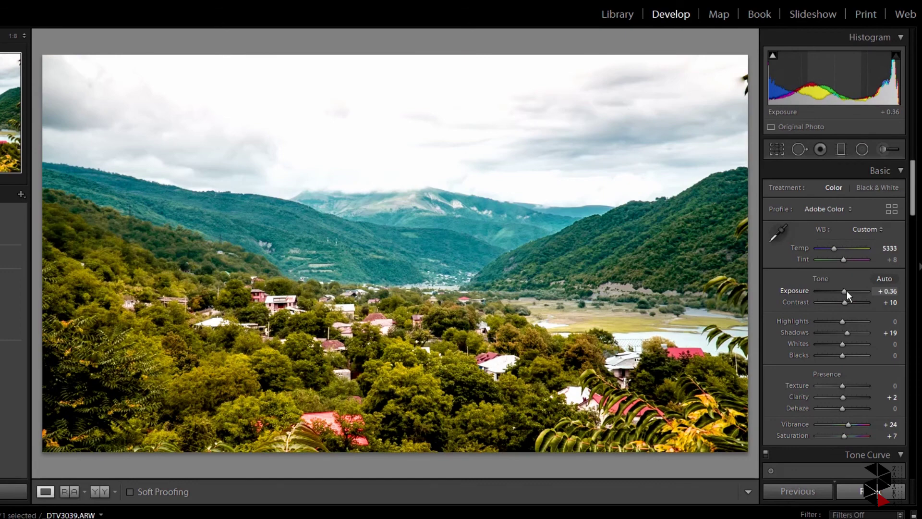
{"action": "left_click_drag", "start_coordinate": [846, 290], "coordinate": [843, 293]}
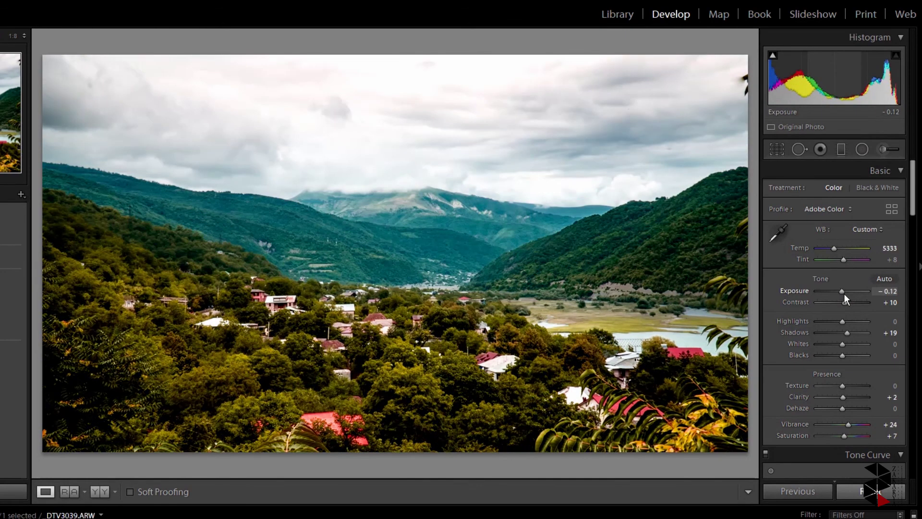
{"action": "double_click", "coordinate": [843, 293]}
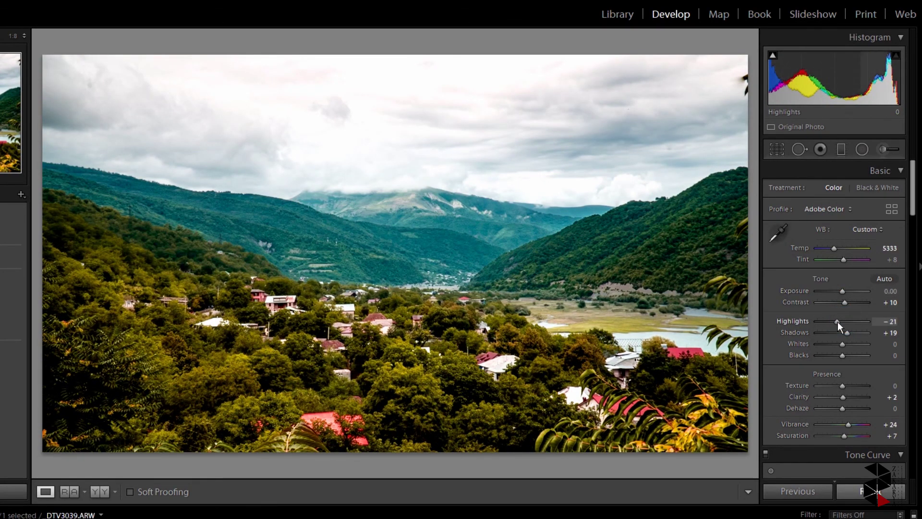
{"action": "left_click_drag", "start_coordinate": [838, 321], "coordinate": [834, 322]}
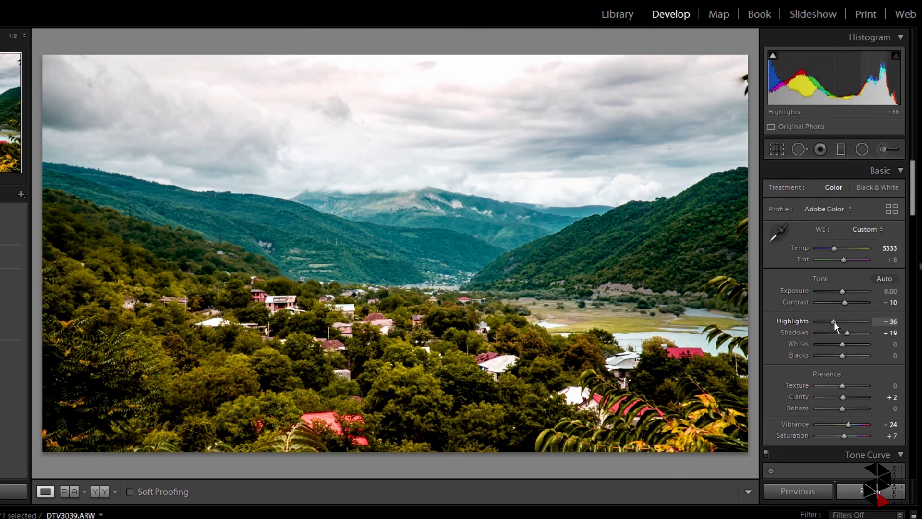
{"action": "left_click_drag", "start_coordinate": [847, 410], "coordinate": [847, 410]}
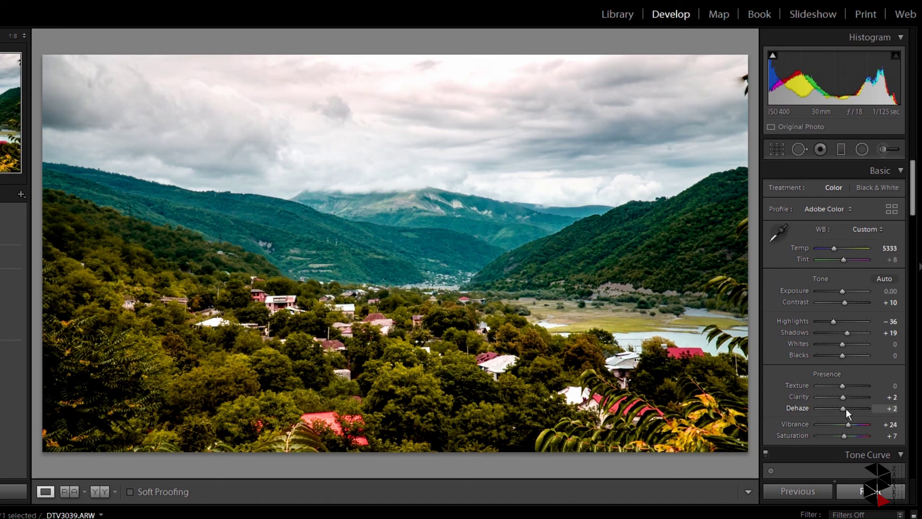
Show the original and final graded valley photo in the left/right Before & After view
{"action": "left_click", "coordinate": [108, 496]}
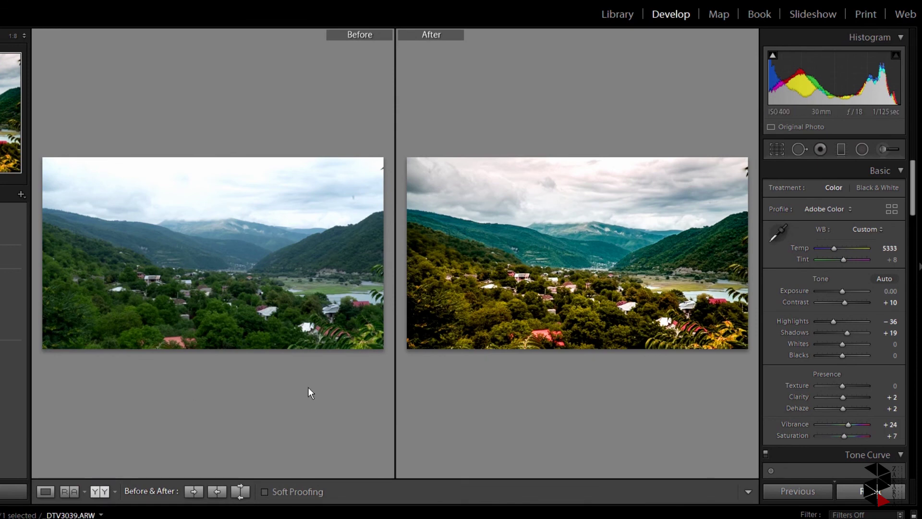